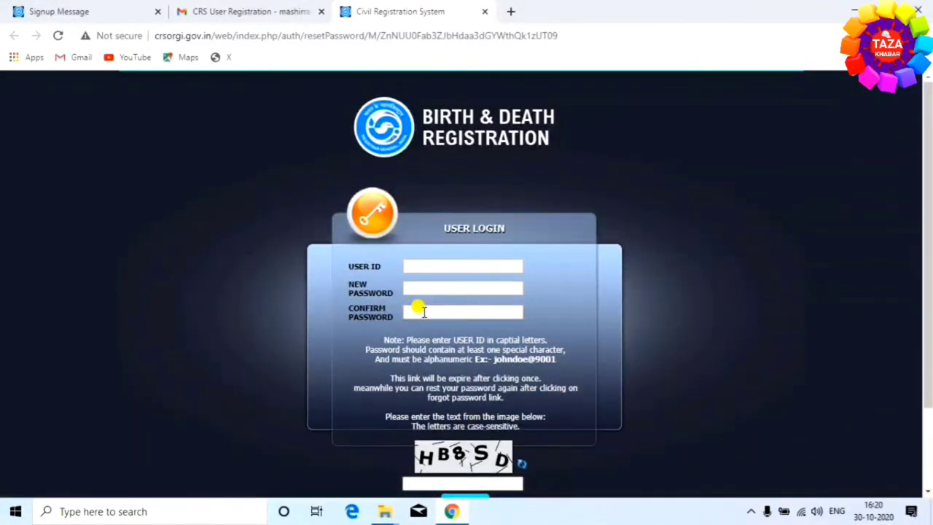
Submit the password reset form with the user ID, new password and captcha text, and log in with the new credentials
{"action": "scroll", "coordinate": [427, 314], "scroll_direction": "down", "scroll_amount": 3}
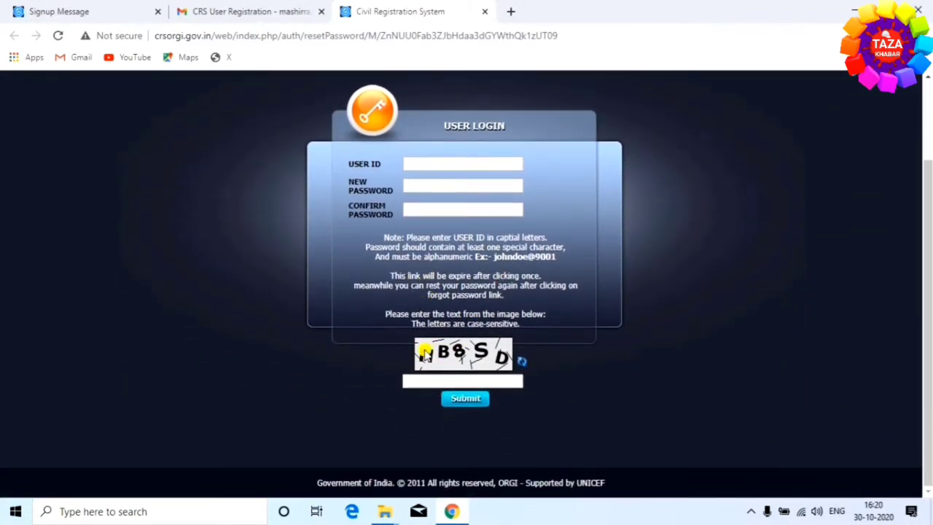
{"action": "left_click", "coordinate": [435, 379]}
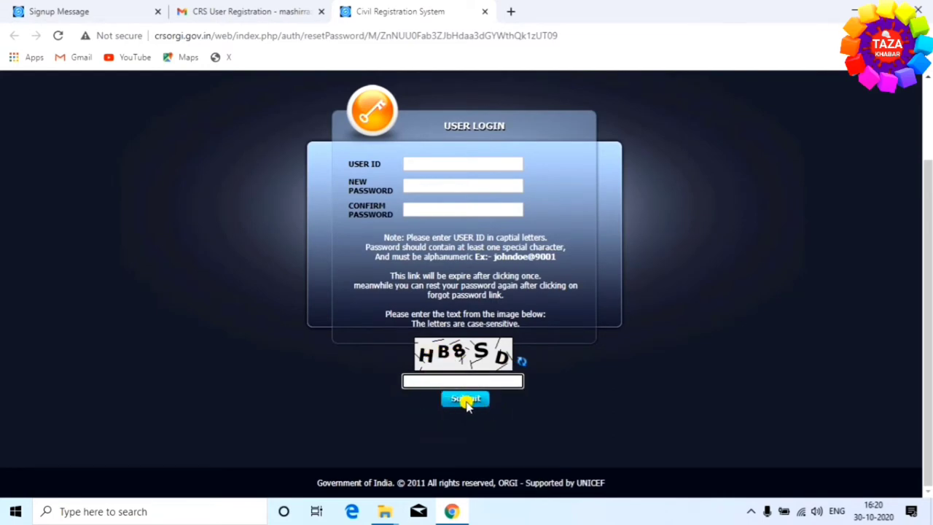
{"action": "left_click", "coordinate": [465, 399]}
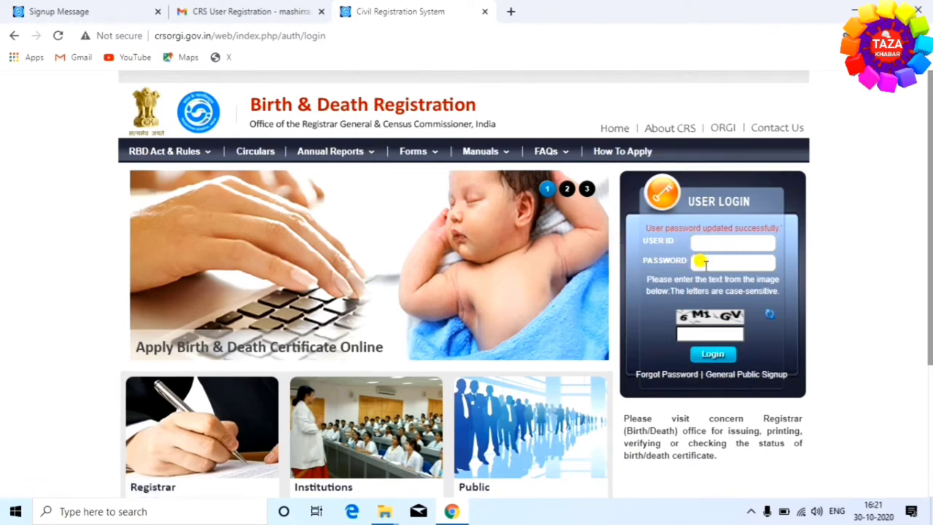
{"action": "left_click", "coordinate": [703, 355]}
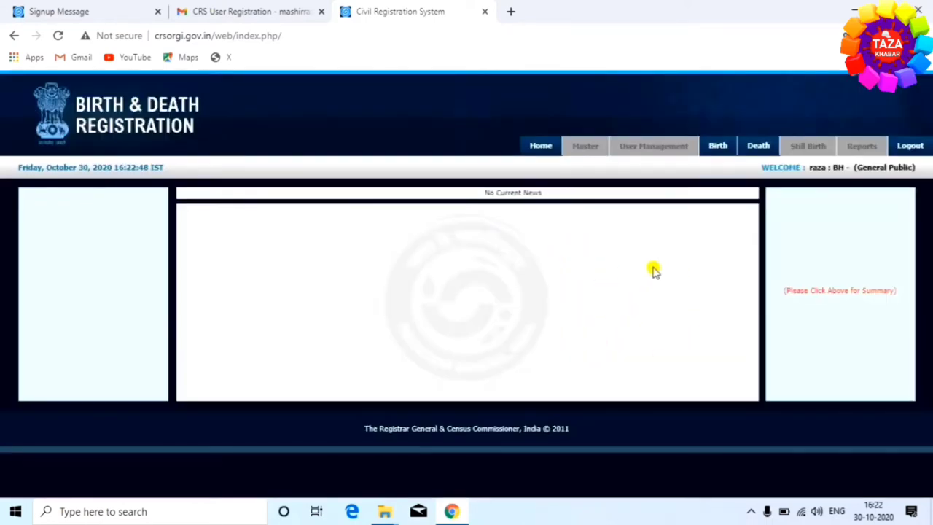
Open a new birth registration form with Add Birth Registration
{"action": "mouse_move", "coordinate": [718, 150]}
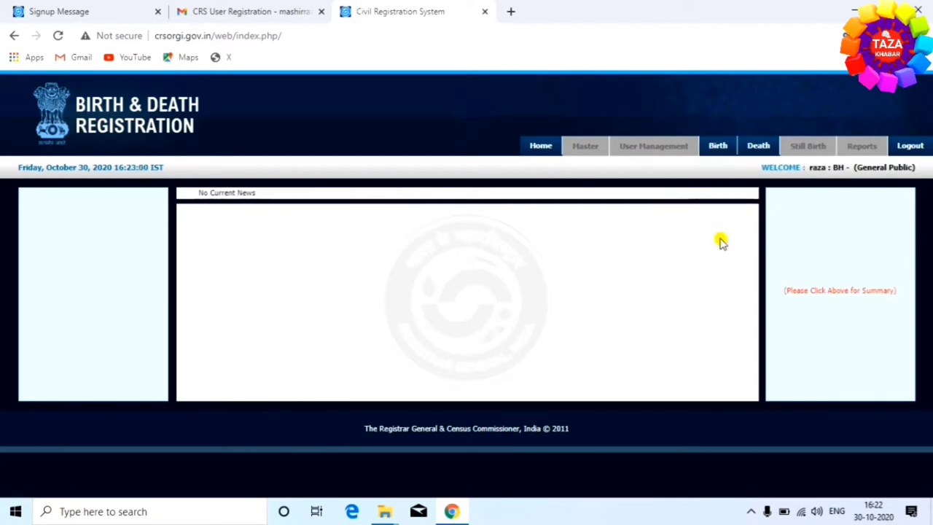
{"action": "mouse_move", "coordinate": [760, 147]}
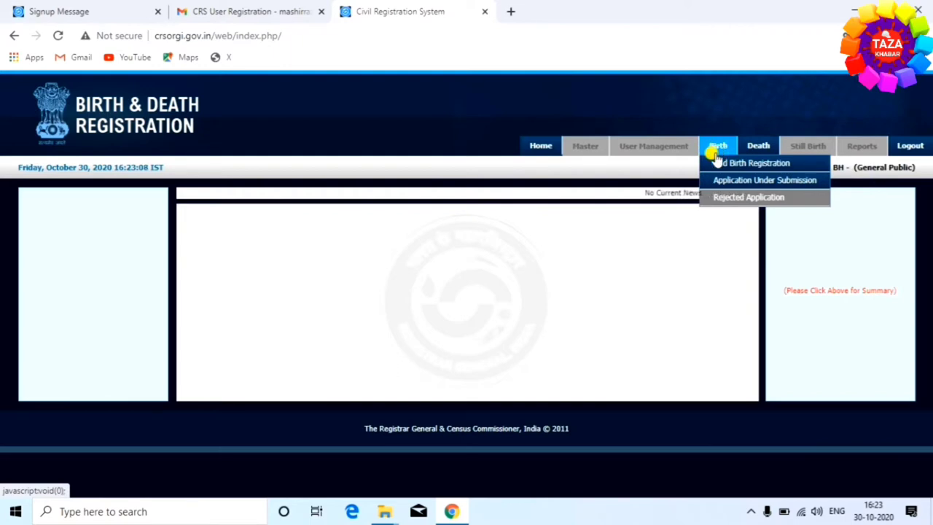
{"action": "left_click", "coordinate": [739, 164]}
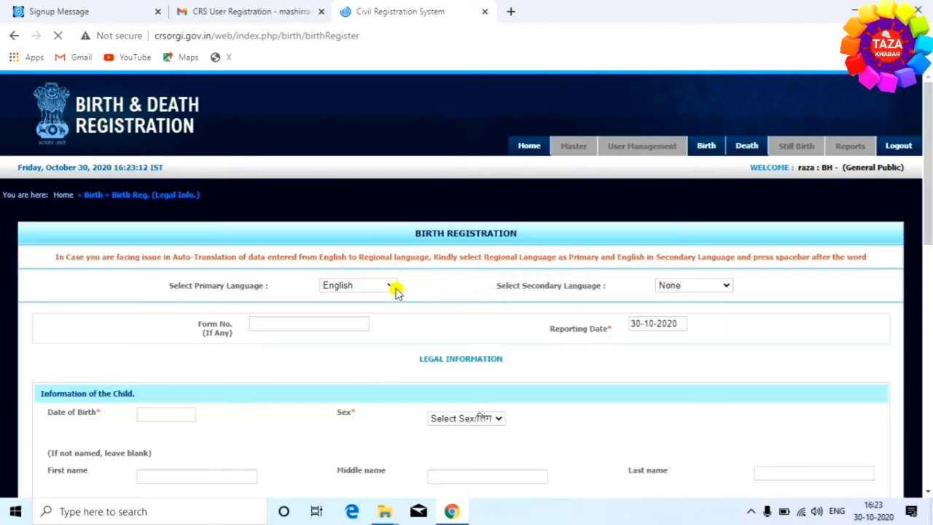
Set the birth registration form's primary language to English and its secondary language to Hindi
{"action": "scroll", "coordinate": [412, 285], "scroll_direction": "down", "scroll_amount": 3}
{"action": "scroll", "coordinate": [410, 291], "scroll_direction": "up", "scroll_amount": 3}
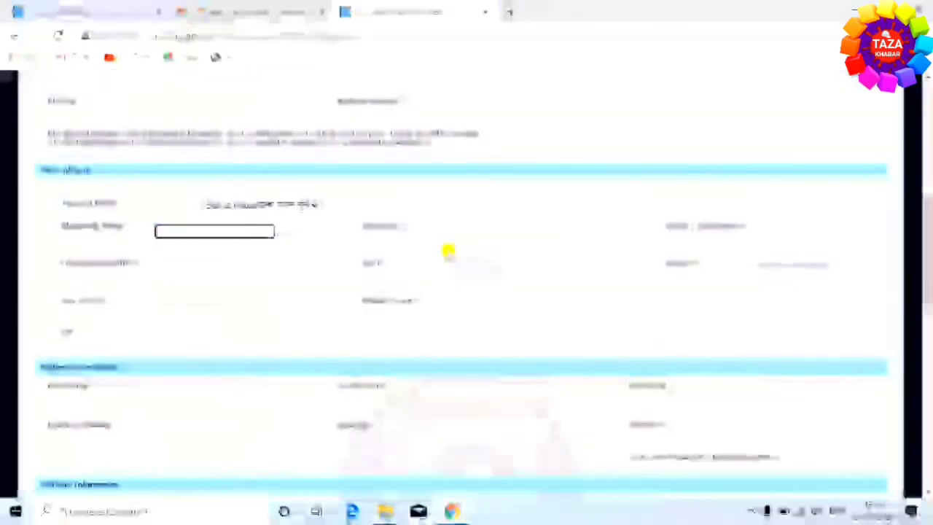
{"action": "scroll", "coordinate": [448, 250], "scroll_direction": "up", "scroll_amount": 15}
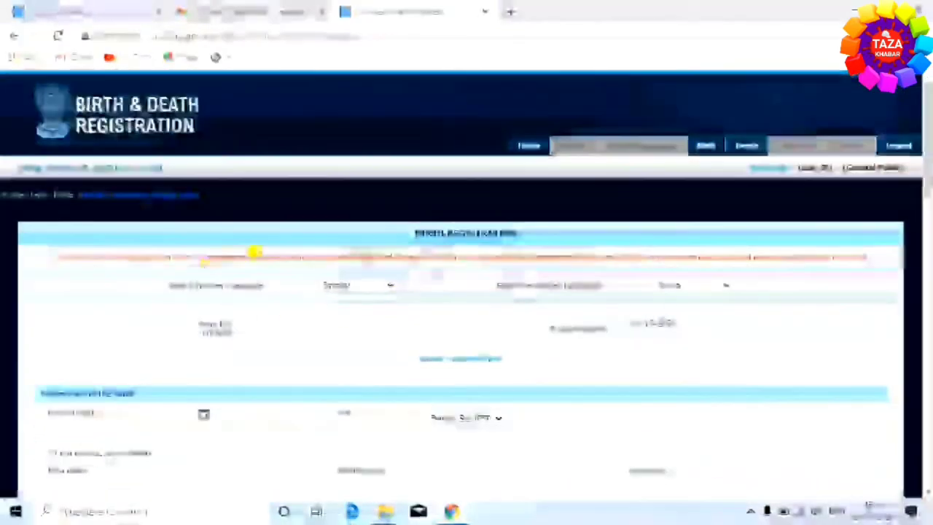
{"action": "left_click", "coordinate": [389, 285]}
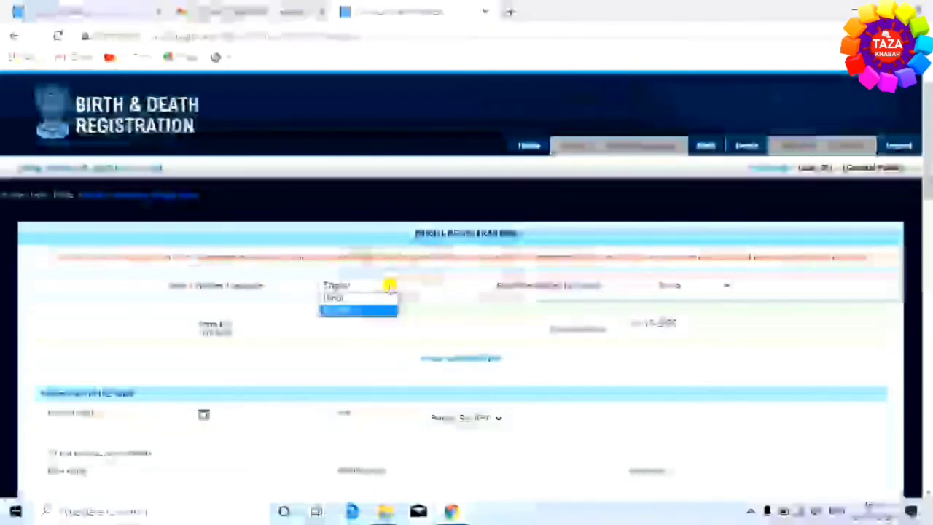
{"action": "left_click", "coordinate": [368, 310]}
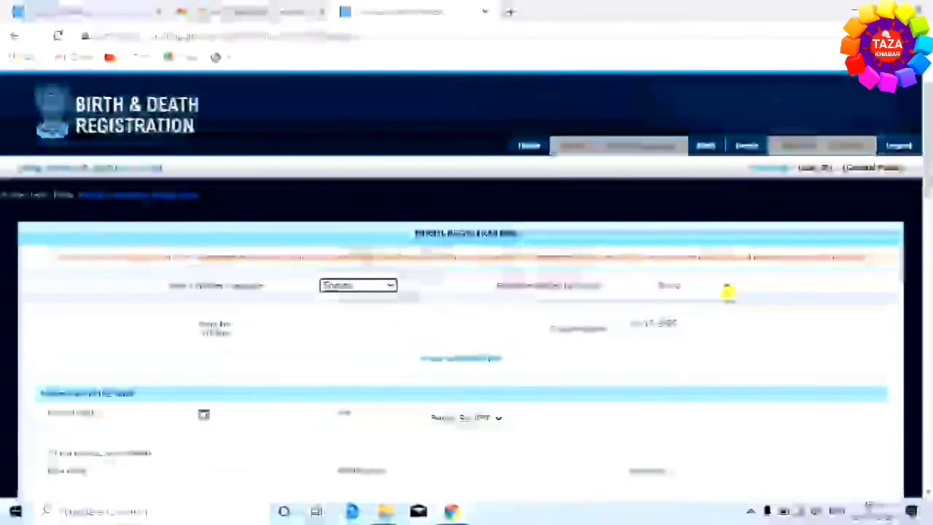
{"action": "left_click", "coordinate": [721, 285]}
{"action": "left_click", "coordinate": [721, 308]}
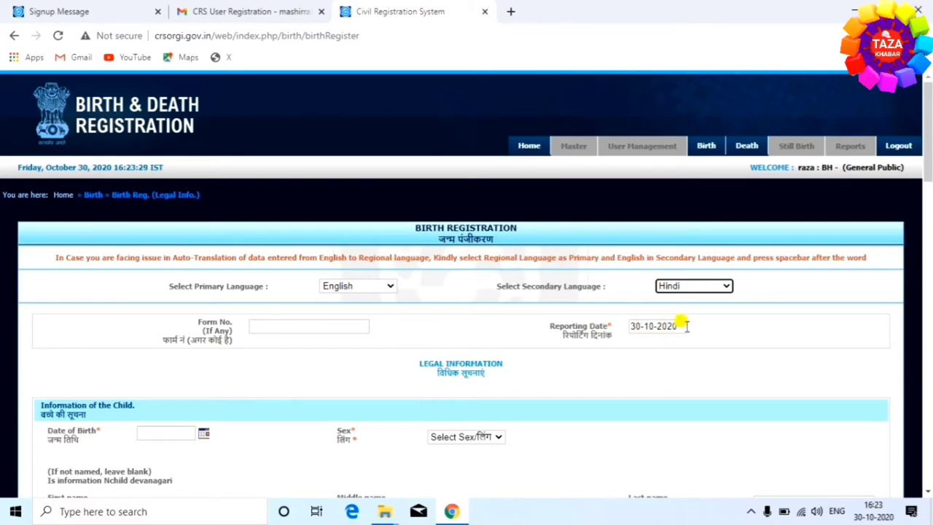
Enter the child's date of birth from the calendar and set the sex to Male
{"action": "scroll", "coordinate": [246, 376], "scroll_direction": "down", "scroll_amount": 1}
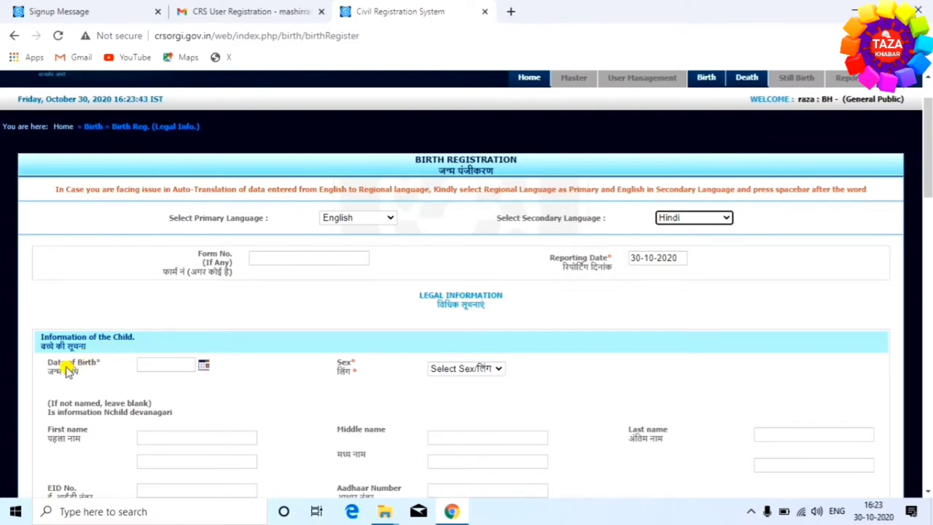
{"action": "left_click", "coordinate": [203, 365]}
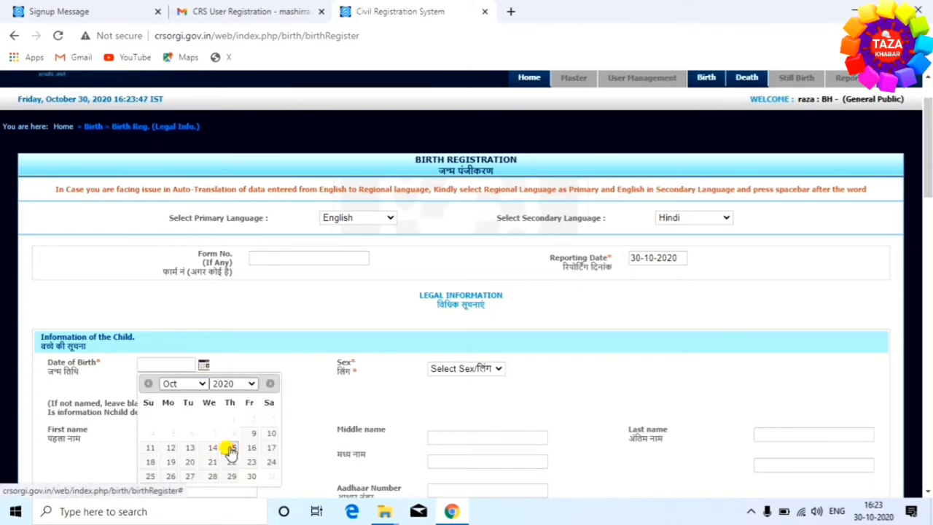
{"action": "left_click", "coordinate": [230, 447]}
{"action": "left_click", "coordinate": [496, 369]}
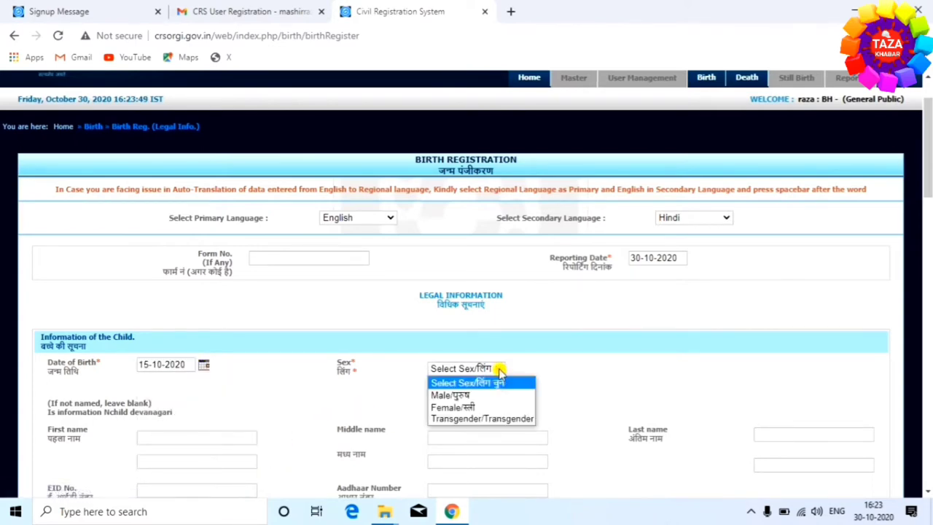
{"action": "left_click", "coordinate": [457, 395]}
Set the child's place of birth to House
{"action": "scroll", "coordinate": [503, 370], "scroll_direction": "down", "scroll_amount": 2}
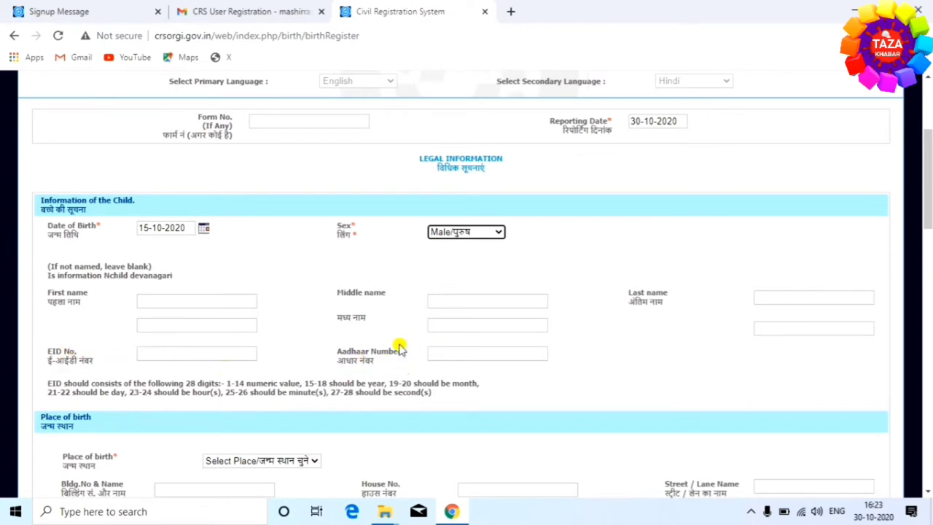
{"action": "scroll", "coordinate": [605, 324], "scroll_direction": "up", "scroll_amount": 1}
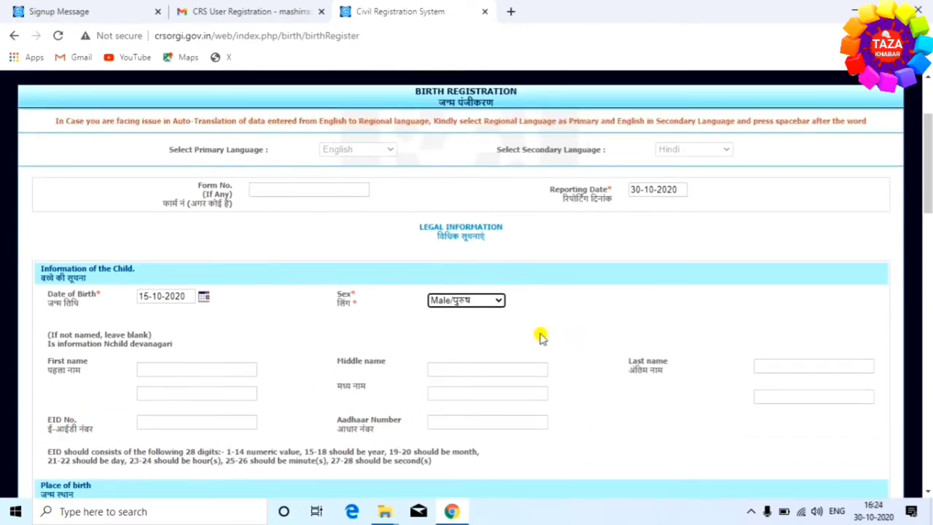
{"action": "scroll", "coordinate": [604, 330], "scroll_direction": "down", "scroll_amount": 1}
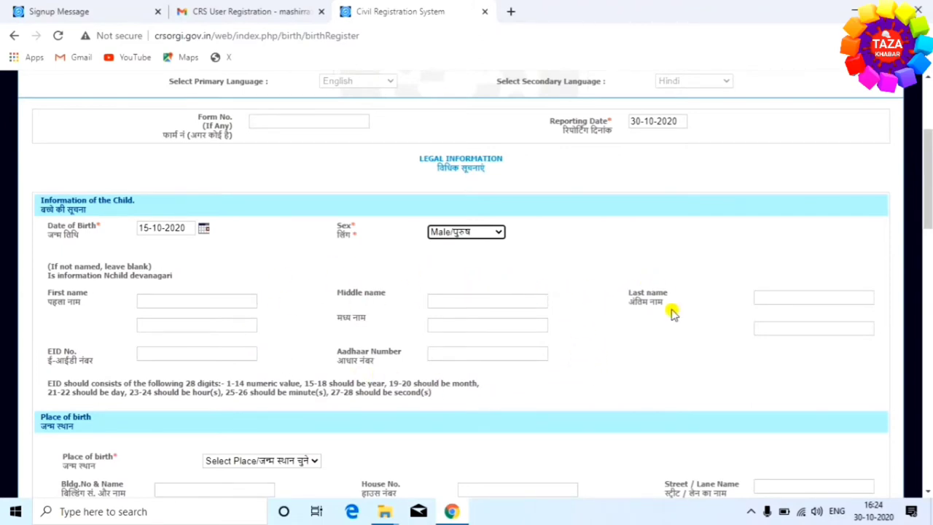
{"action": "scroll", "coordinate": [660, 331], "scroll_direction": "down", "scroll_amount": 3}
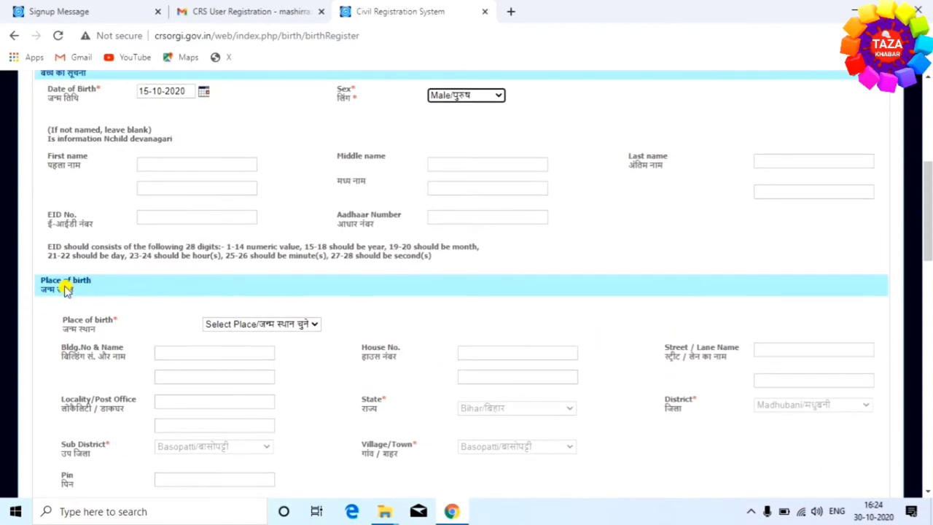
{"action": "left_click", "coordinate": [314, 329]}
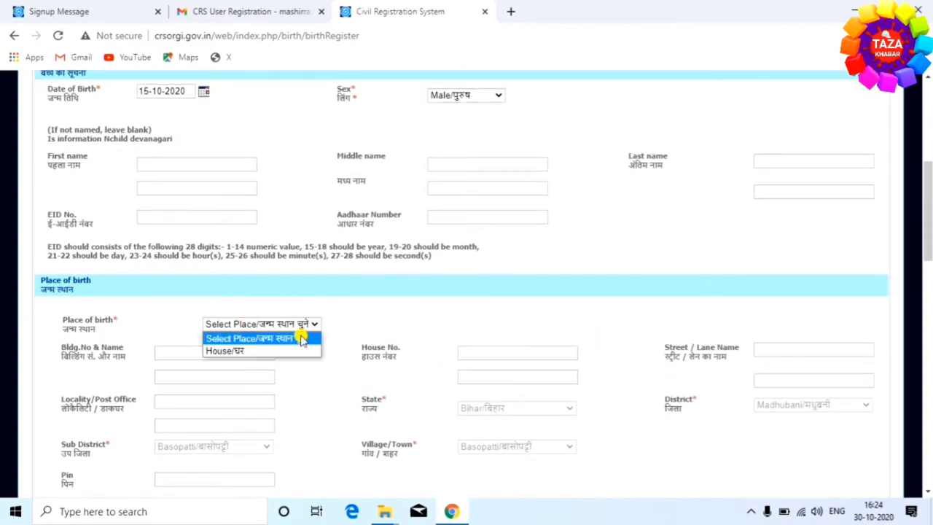
{"action": "left_click", "coordinate": [280, 351]}
Fill in the place-of-birth address with the building name, house number, street, locality or post office and postal code
{"action": "scroll", "coordinate": [312, 345], "scroll_direction": "down", "scroll_amount": 2}
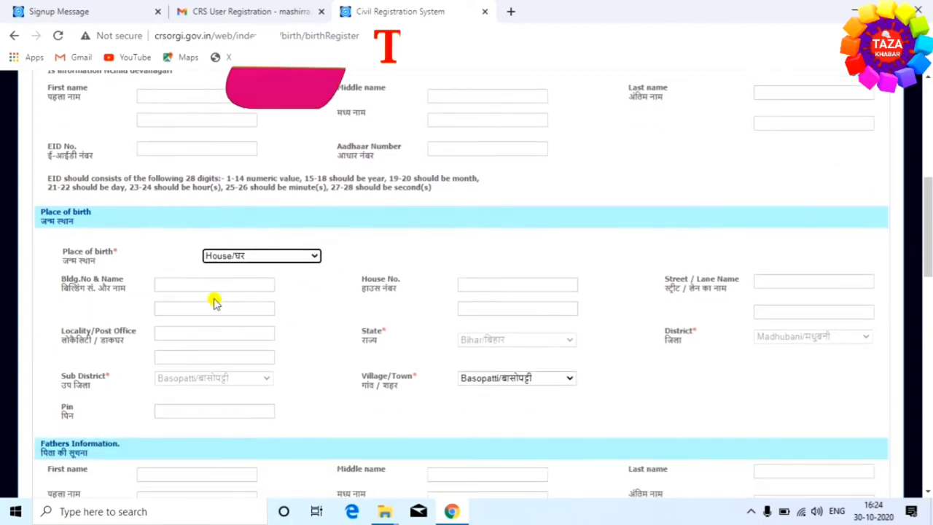
{"action": "left_click", "coordinate": [195, 283]}
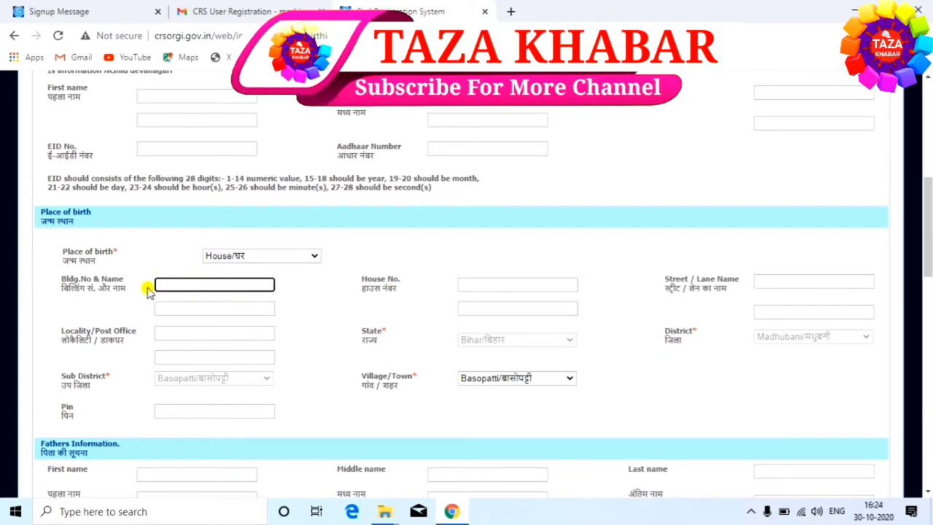
{"action": "left_click", "coordinate": [498, 284]}
{"action": "left_click", "coordinate": [775, 284]}
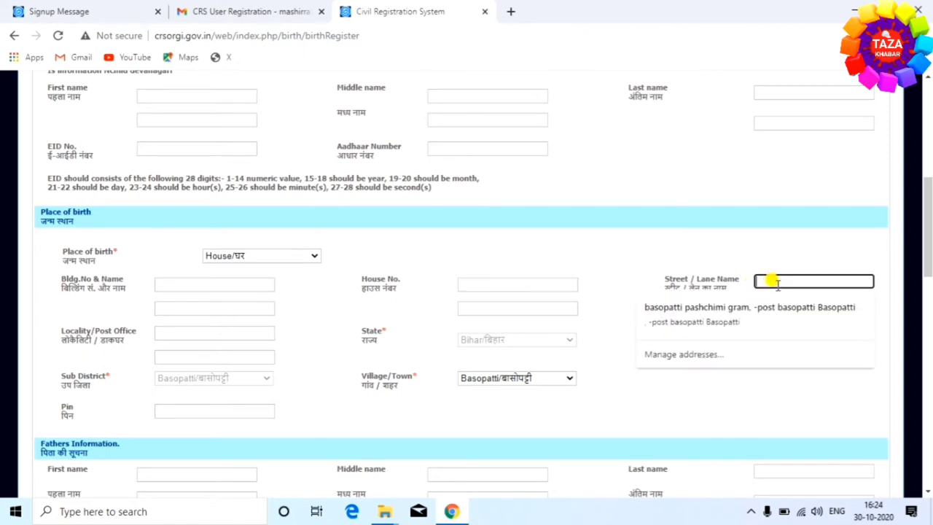
{"action": "left_click", "coordinate": [637, 291]}
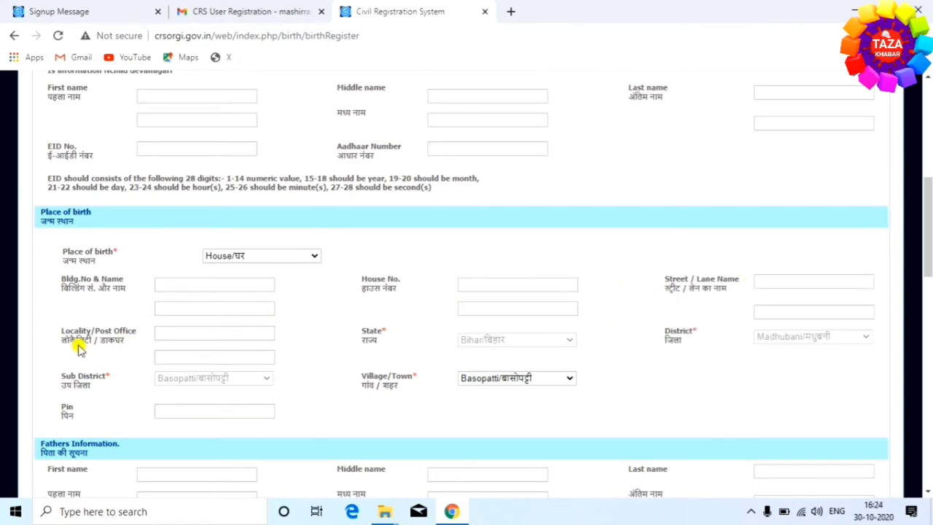
{"action": "left_click", "coordinate": [173, 333]}
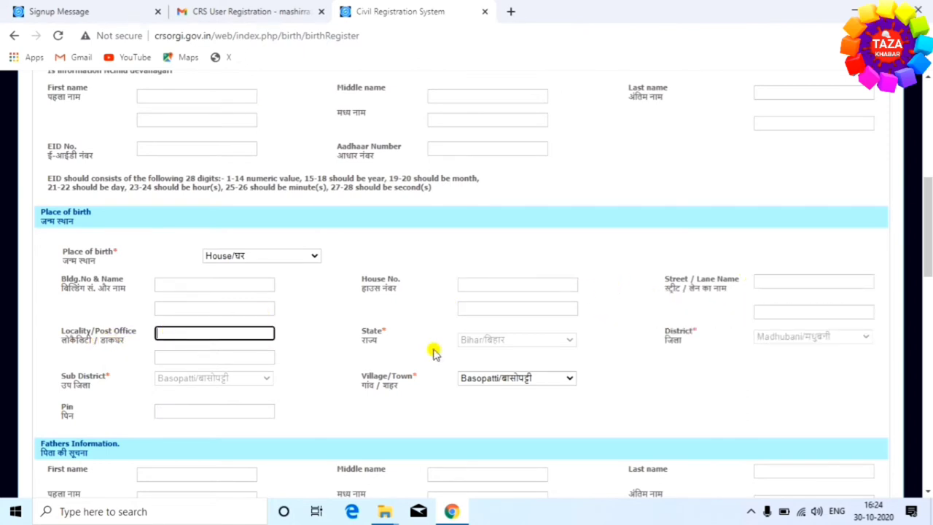
{"action": "left_click", "coordinate": [512, 340]}
{"action": "scroll", "coordinate": [375, 384], "scroll_direction": "down", "scroll_amount": 1}
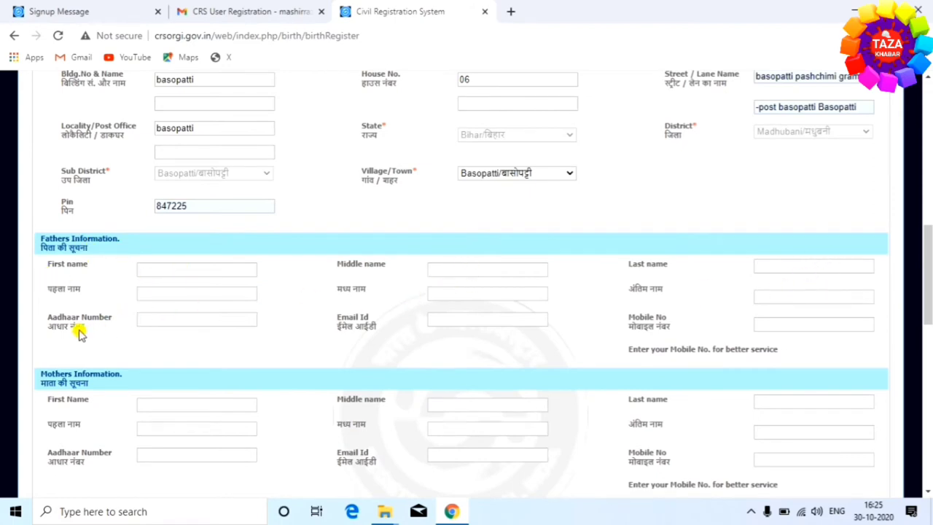
Try entering the father's first name in English, and enter the first part of it in the Hindi first name field instead
{"action": "left_click", "coordinate": [172, 269]}
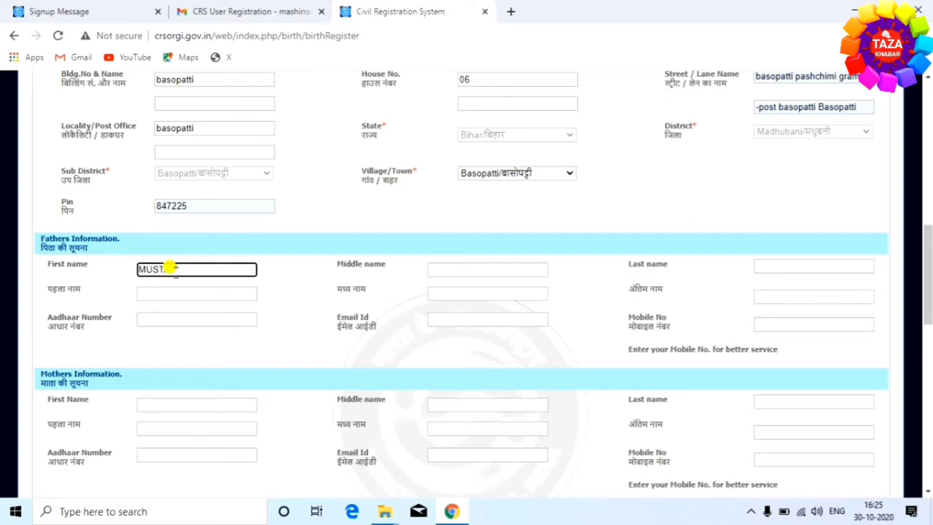
{"action": "left_click", "coordinate": [302, 302]}
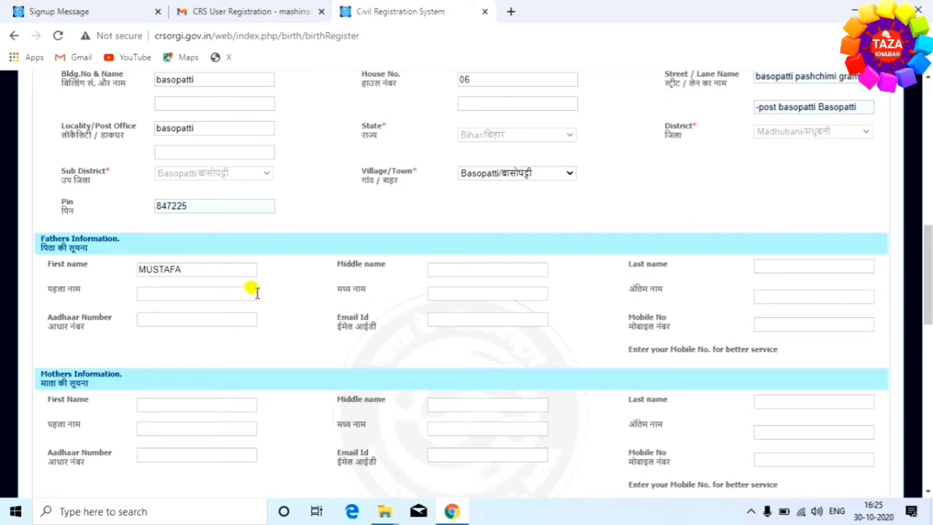
{"action": "left_click", "coordinate": [226, 269]}
{"action": "type", "text": "MD"}
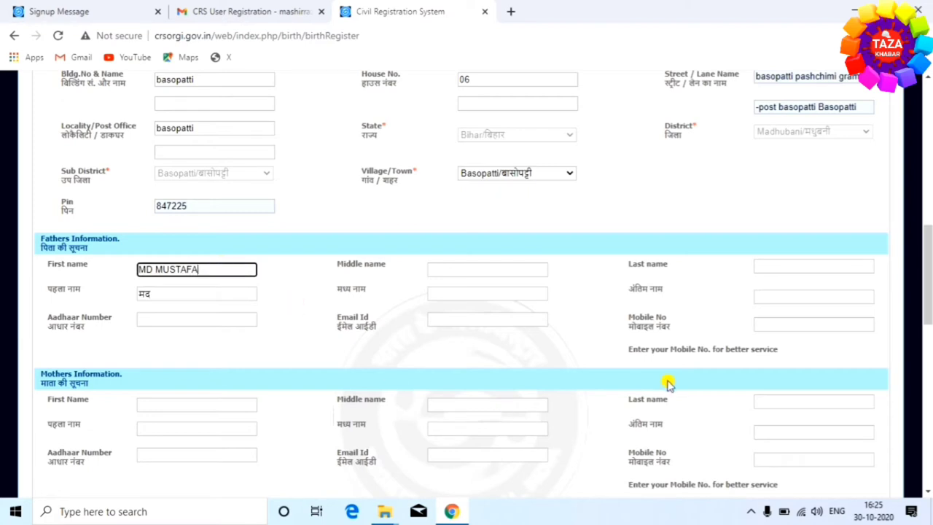
{"action": "left_click", "coordinate": [750, 511]}
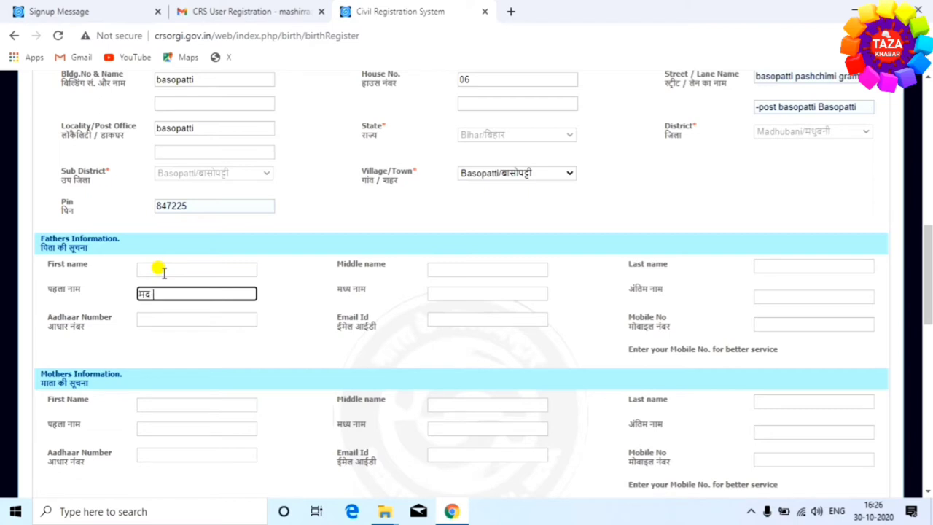
{"action": "type", "text": "मद"}
Switch the parents' address at the time of the child's birth to Outside India, and set it back to In India
{"action": "scroll", "coordinate": [454, 300], "scroll_direction": "down", "scroll_amount": 2}
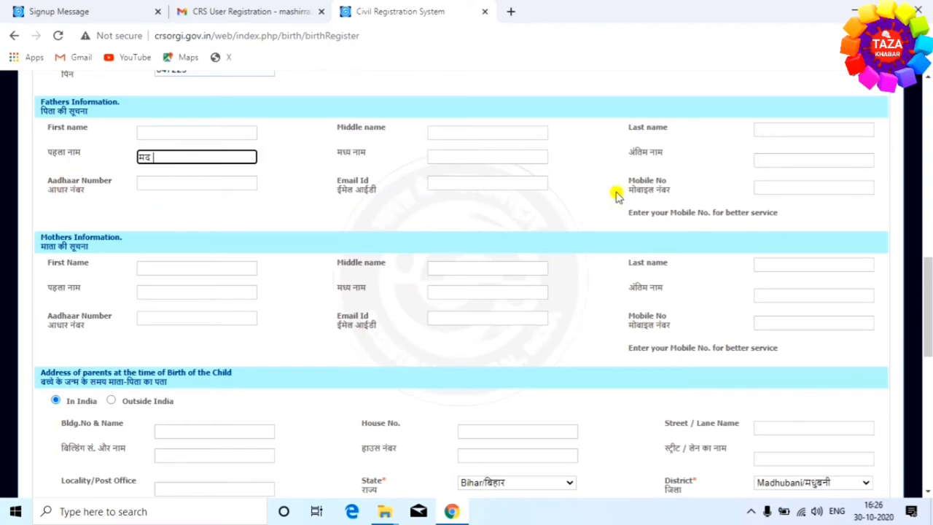
{"action": "scroll", "coordinate": [453, 253], "scroll_direction": "down", "scroll_amount": 1}
{"action": "scroll", "coordinate": [180, 319], "scroll_direction": "down", "scroll_amount": 1}
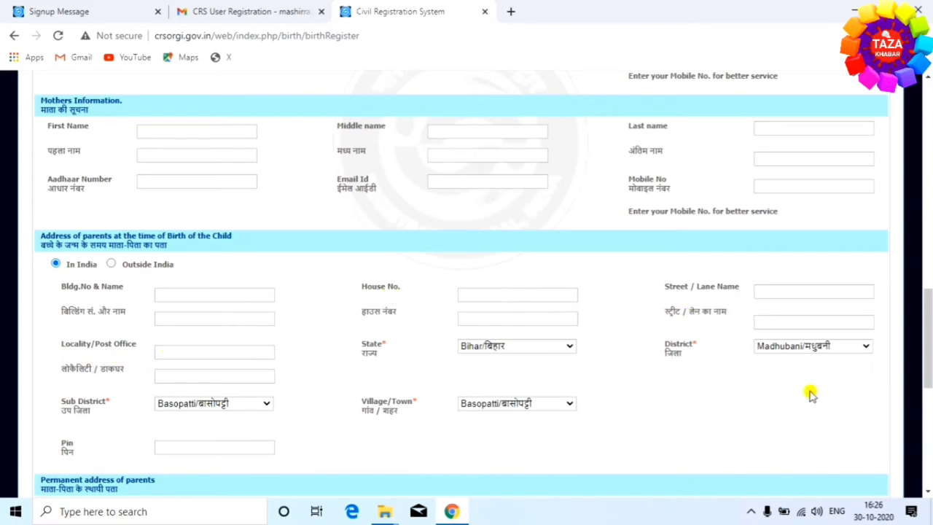
{"action": "scroll", "coordinate": [229, 396], "scroll_direction": "down", "scroll_amount": 1}
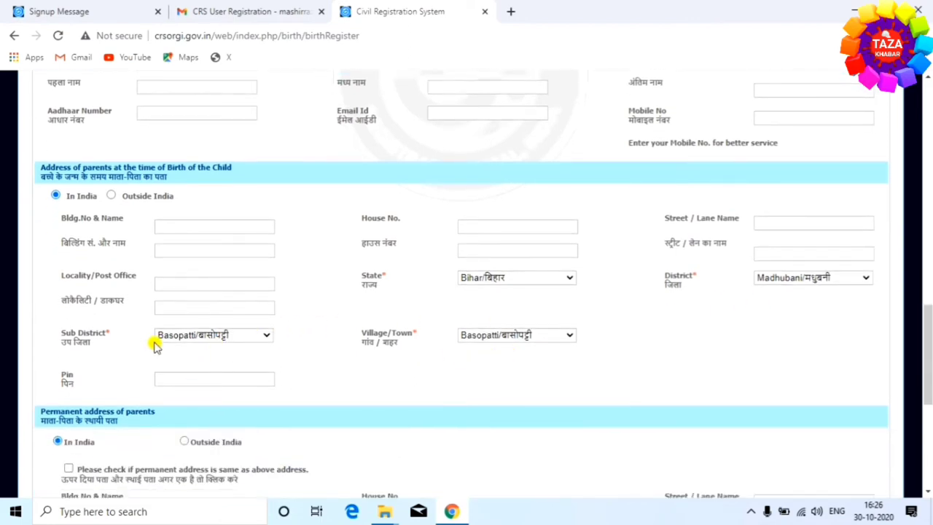
{"action": "left_click", "coordinate": [110, 196]}
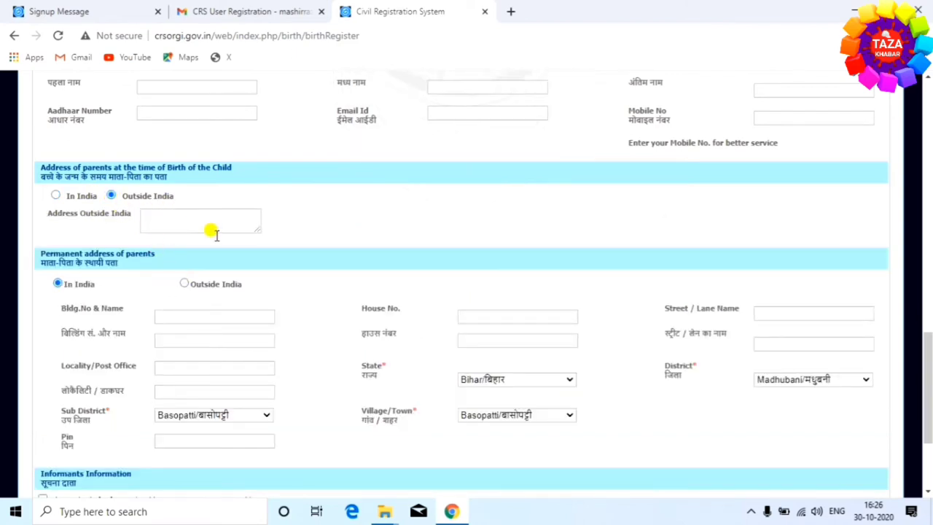
{"action": "left_click", "coordinate": [57, 197]}
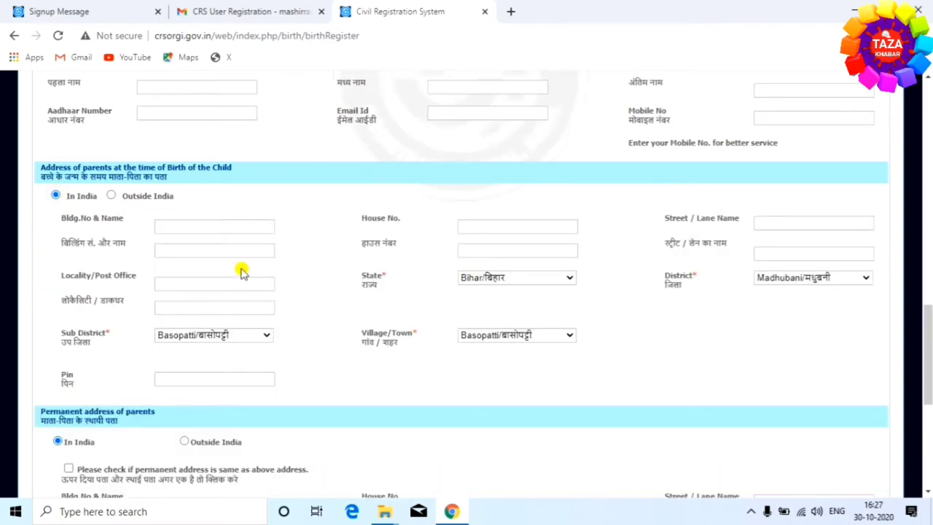
Mark the parents' permanent address as the same as their address at the time of the child's birth
{"action": "scroll", "coordinate": [242, 280], "scroll_direction": "down", "scroll_amount": 1}
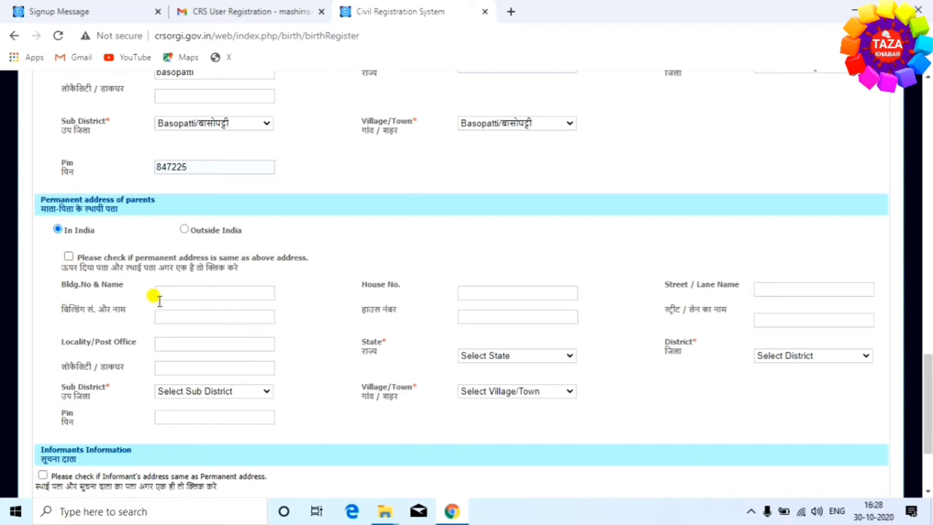
{"action": "scroll", "coordinate": [275, 196], "scroll_direction": "up", "scroll_amount": 2}
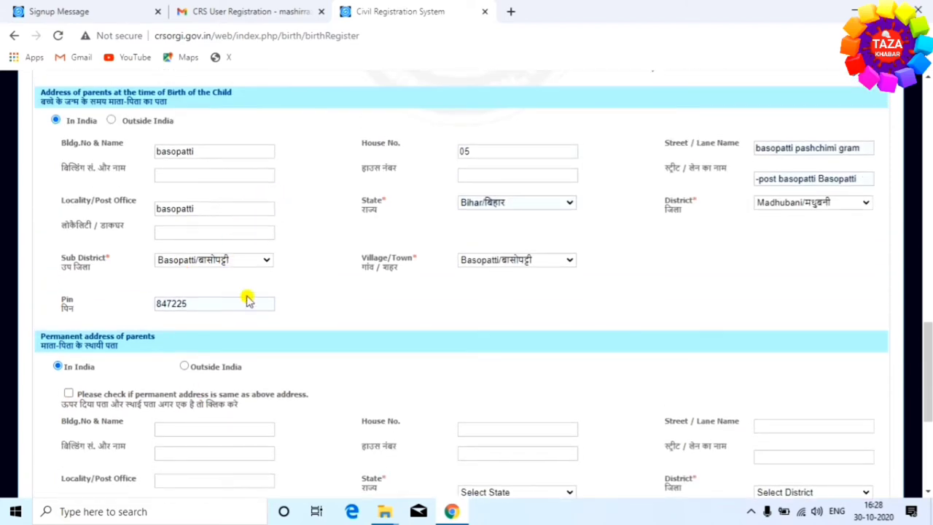
{"action": "scroll", "coordinate": [246, 298], "scroll_direction": "down", "scroll_amount": 1}
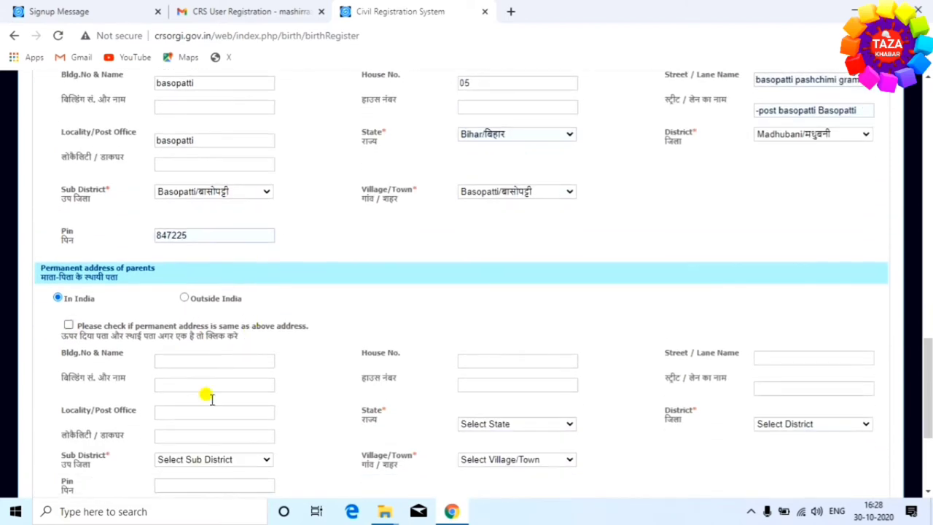
{"action": "left_click", "coordinate": [68, 325]}
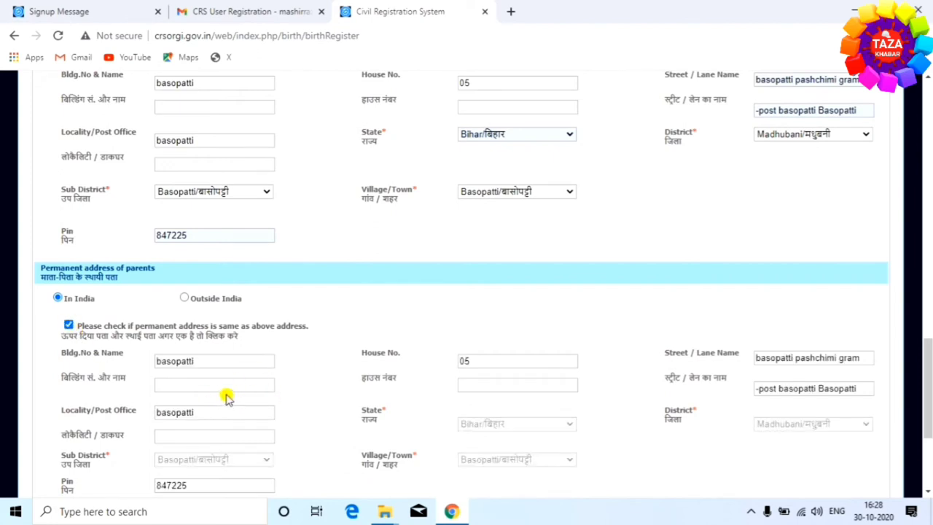
{"action": "scroll", "coordinate": [233, 394], "scroll_direction": "down", "scroll_amount": 2}
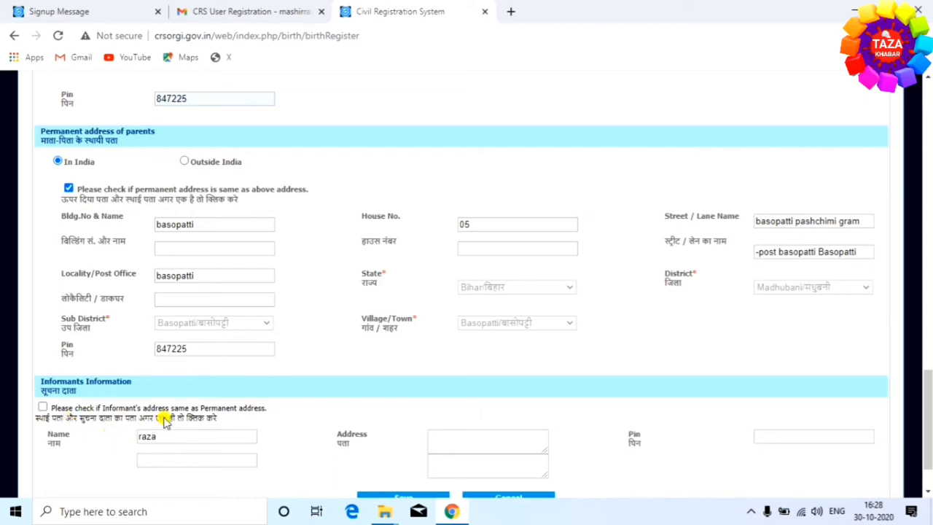
{"action": "left_click", "coordinate": [42, 409]}
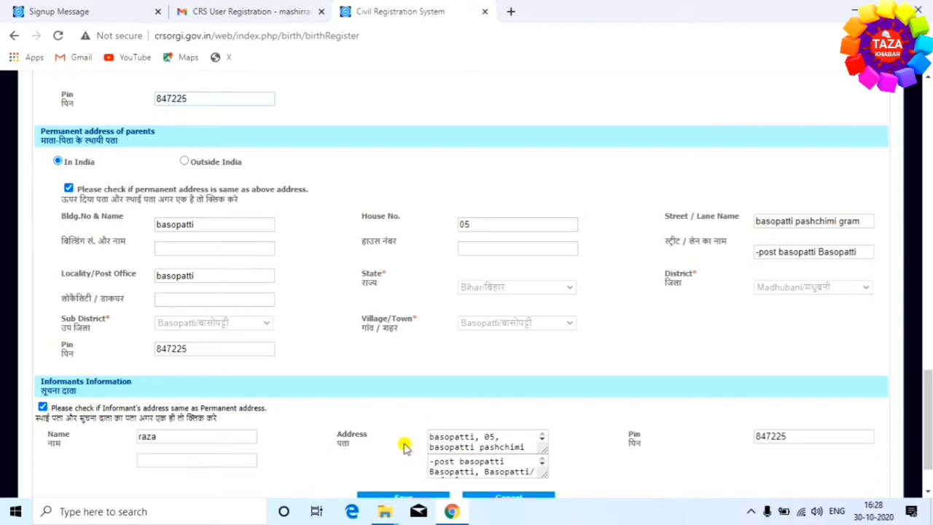
{"action": "left_click", "coordinate": [44, 410]}
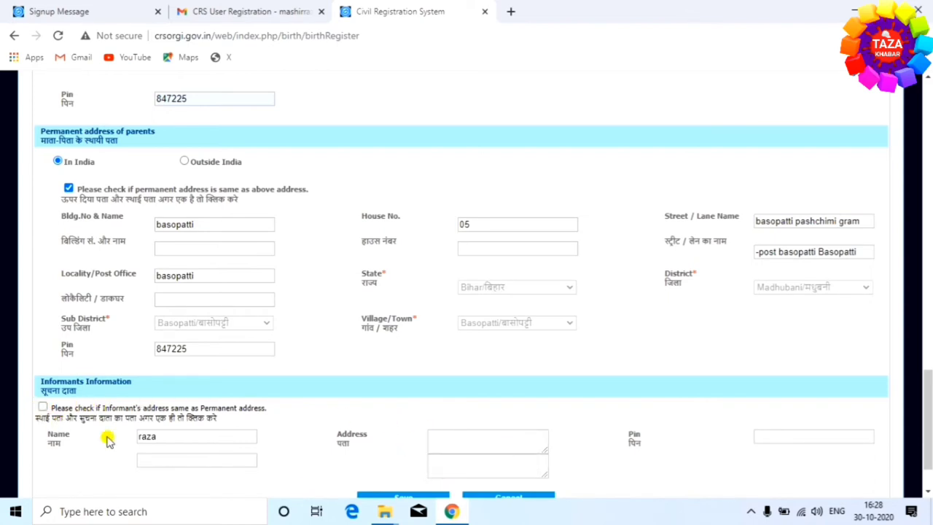
Save the legal information of the birth registration and continue to the statistical information
{"action": "scroll", "coordinate": [743, 459], "scroll_direction": "down", "scroll_amount": 2}
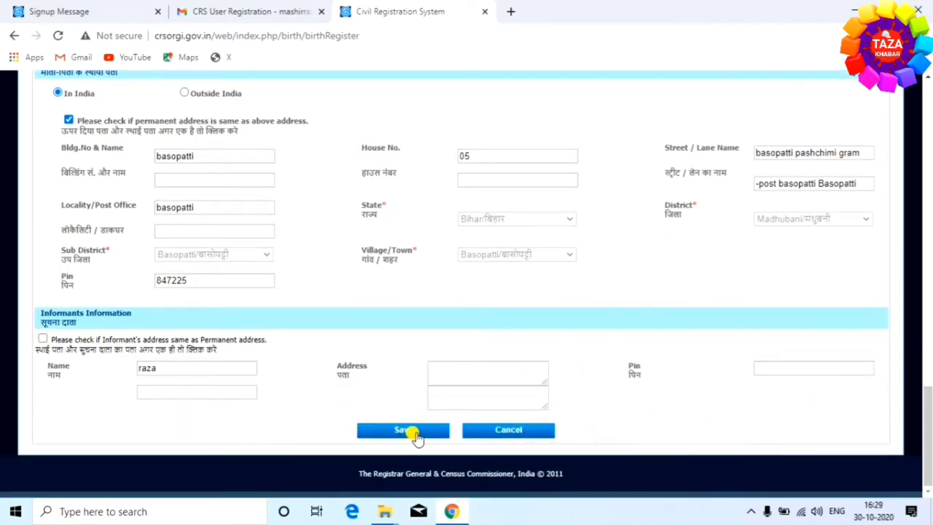
{"action": "left_click", "coordinate": [408, 431]}
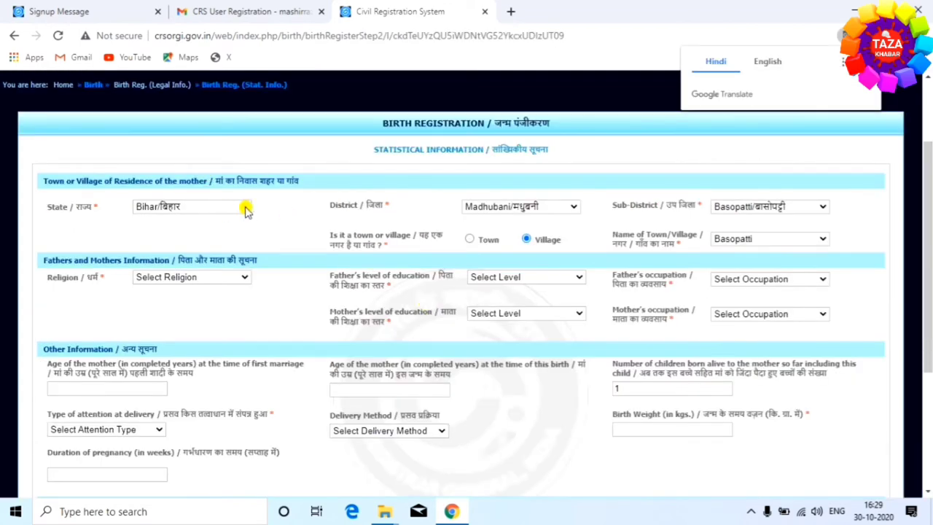
{"action": "left_click", "coordinate": [245, 210]}
{"action": "left_click", "coordinate": [255, 286]}
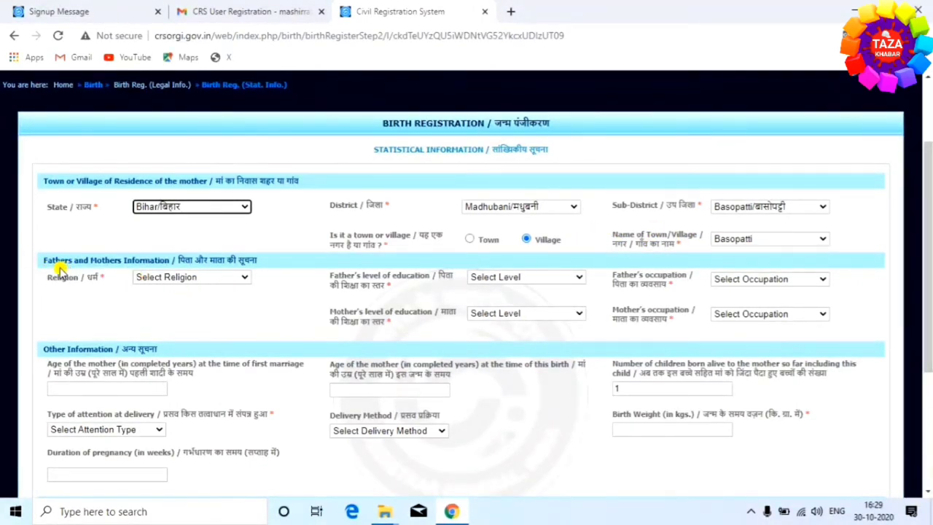
Set the religion to Islam, the father's education to Secondary/Matric Class-X and his occupation to Craft and related trade workers
{"action": "left_click", "coordinate": [243, 279]}
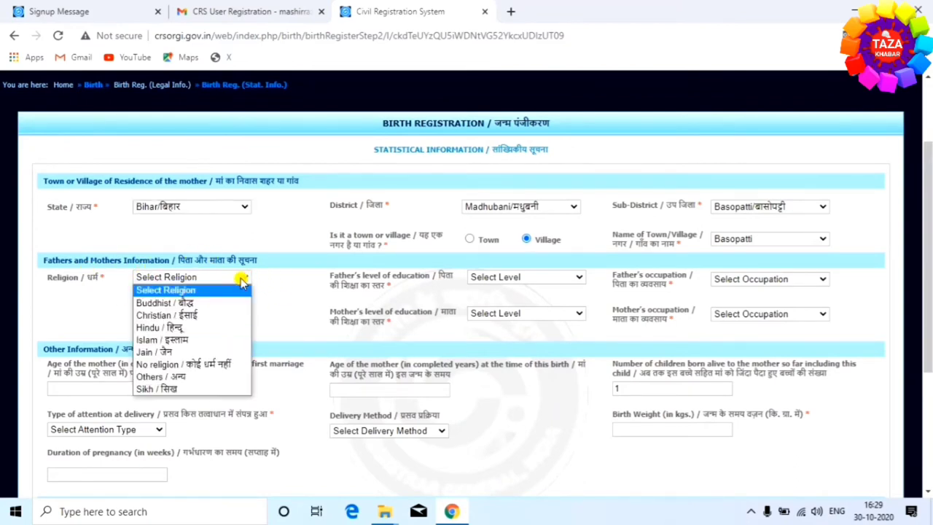
{"action": "left_click", "coordinate": [197, 340]}
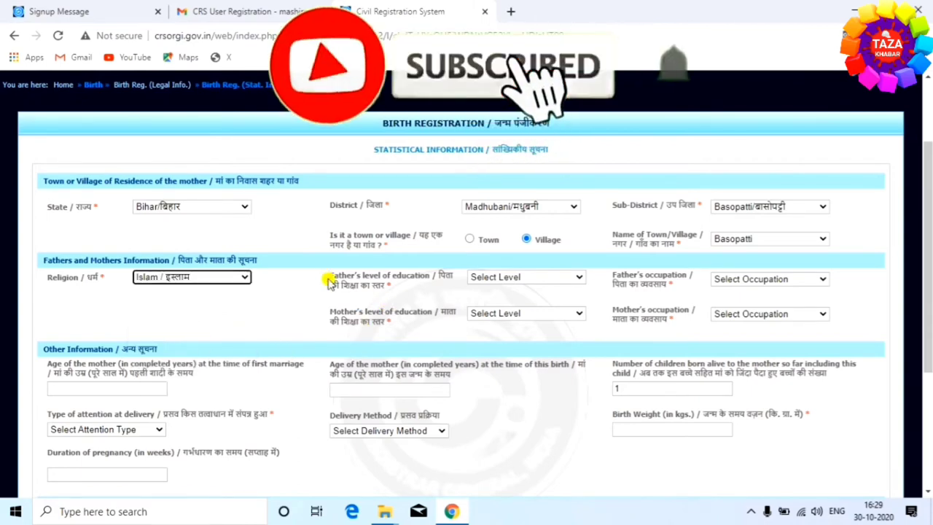
{"action": "left_click", "coordinate": [523, 281]}
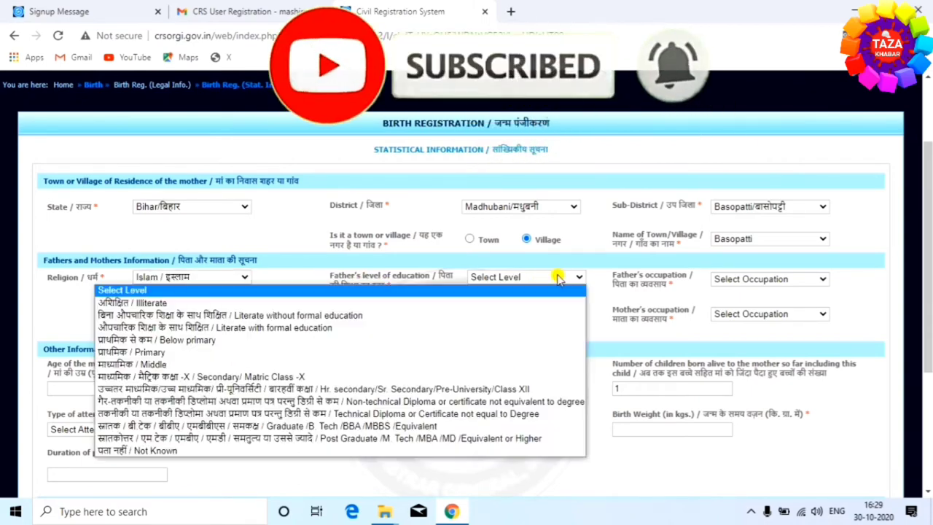
{"action": "left_click", "coordinate": [357, 379]}
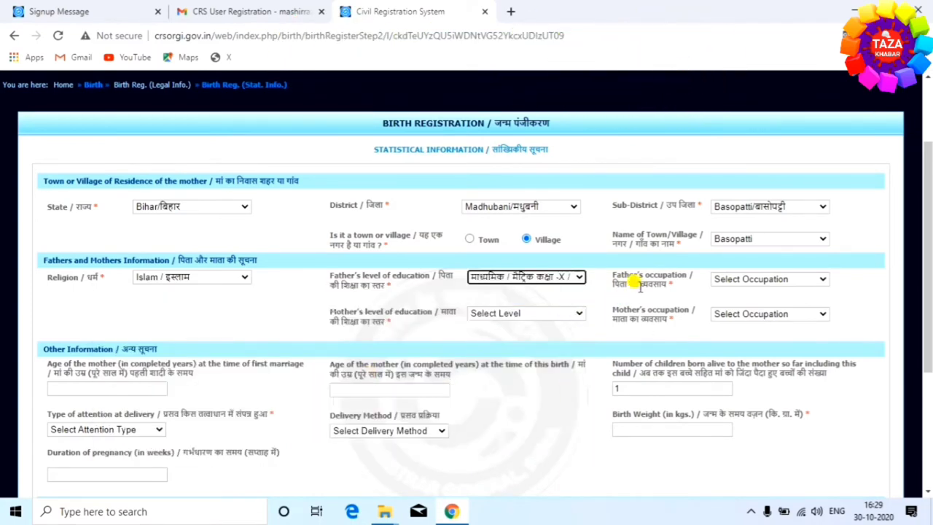
{"action": "left_click", "coordinate": [765, 281]}
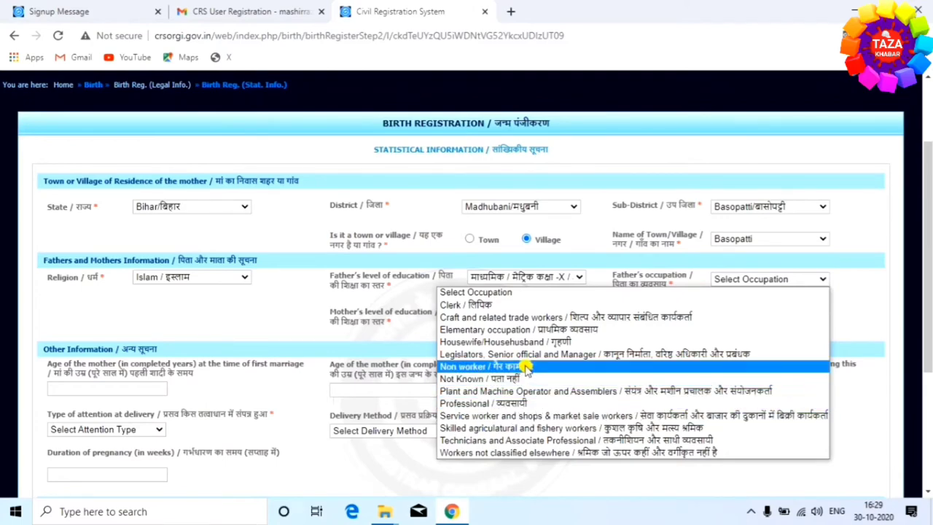
{"action": "left_click", "coordinate": [487, 318]}
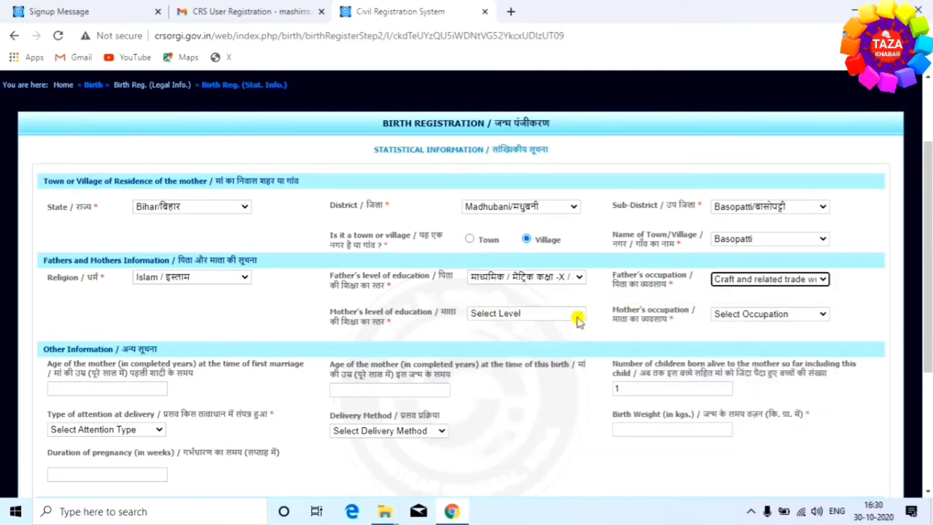
Set the mother's level of education to Secondary/Matric Class-X and her occupation to Housewife/Househusband
{"action": "left_click", "coordinate": [545, 317]}
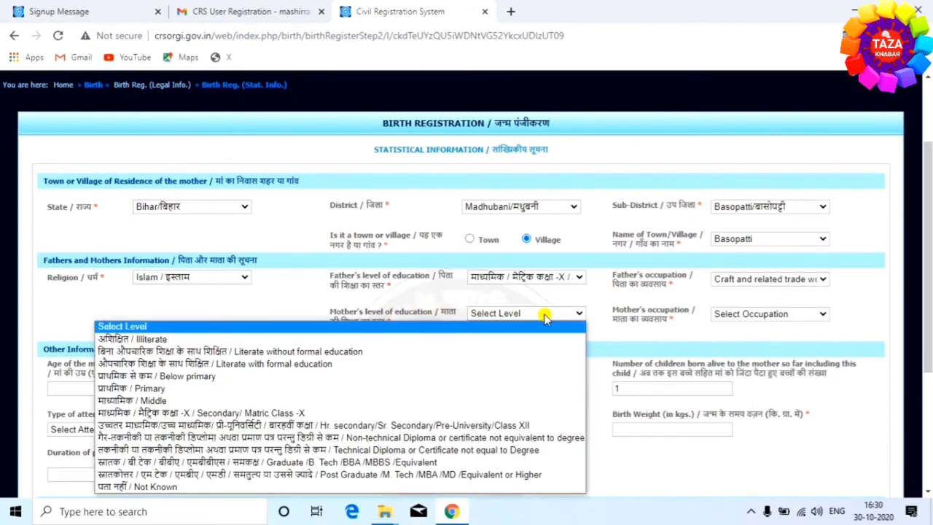
{"action": "left_click", "coordinate": [337, 413]}
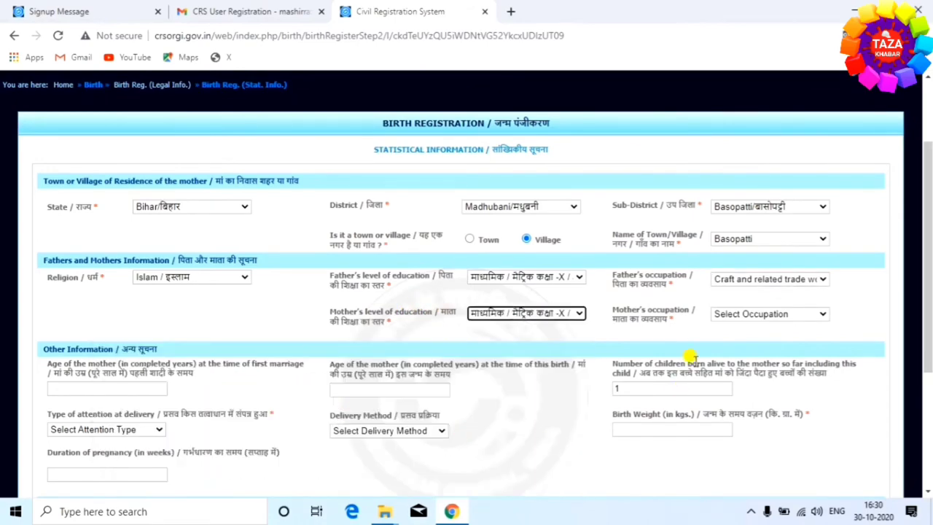
{"action": "left_click", "coordinate": [761, 313]}
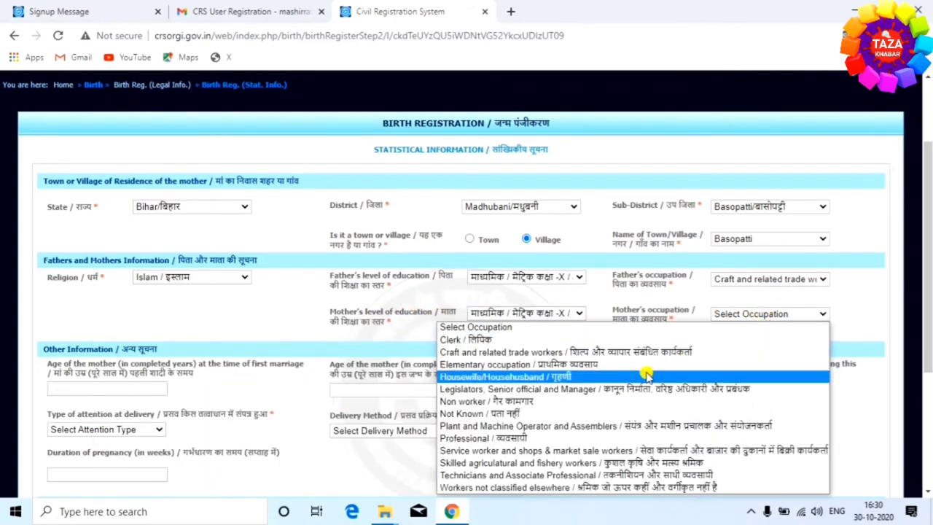
{"action": "left_click", "coordinate": [587, 377]}
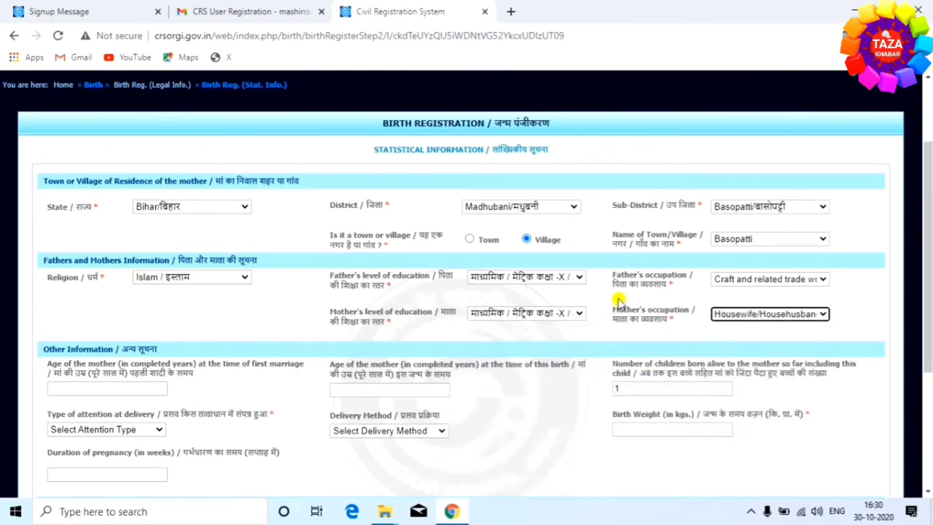
Enter the mother's age as 23 at the time of first marriage and 25 at the time of this birth
{"action": "scroll", "coordinate": [199, 255], "scroll_direction": "down", "scroll_amount": 2}
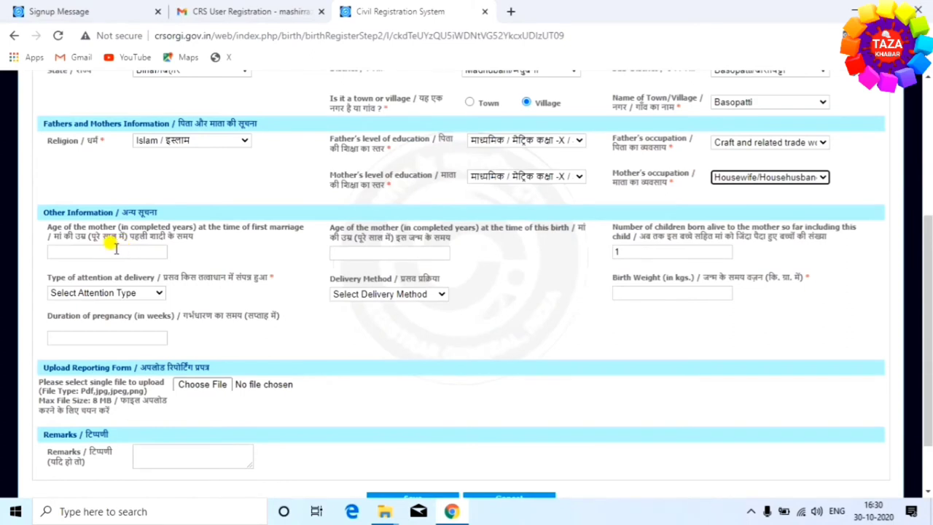
{"action": "left_click", "coordinate": [116, 249]}
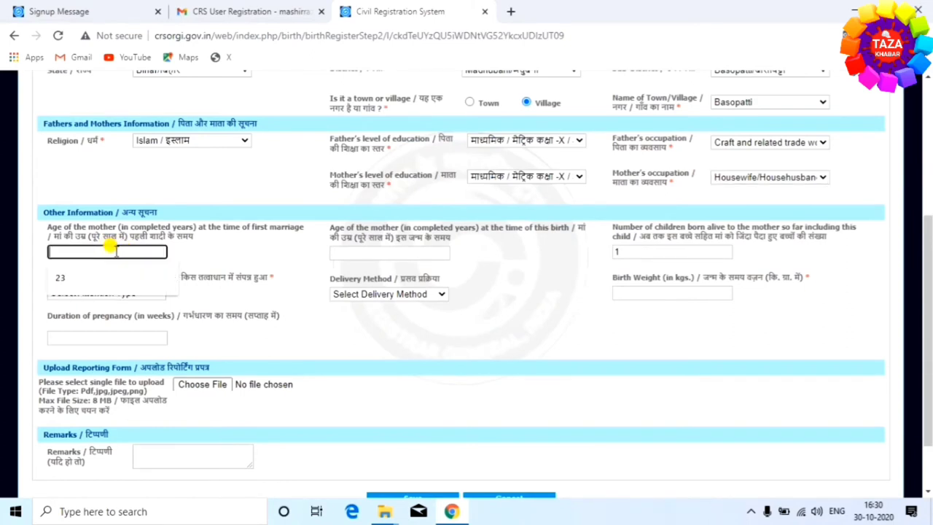
{"action": "left_click", "coordinate": [75, 274]}
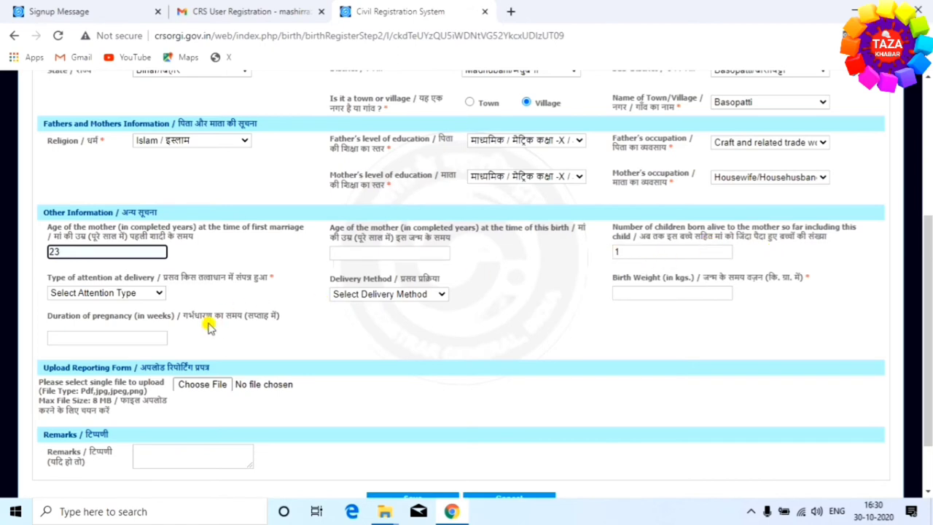
{"action": "key", "text": "Tab"}
{"action": "type", "text": "25"}
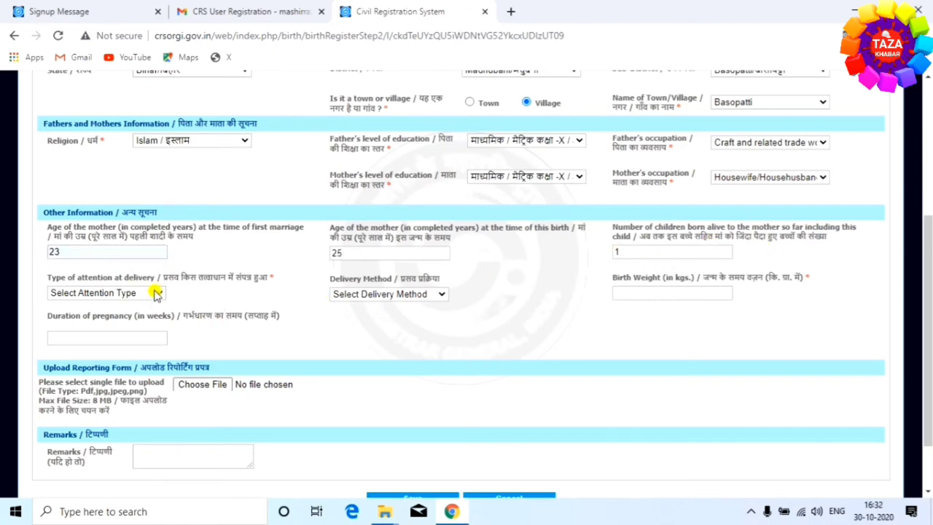
Set the attention at delivery to Relatives or others, the delivery method to Normal and the birth weight to 2.7 kg, and save the statistical information
{"action": "left_click", "coordinate": [155, 292]}
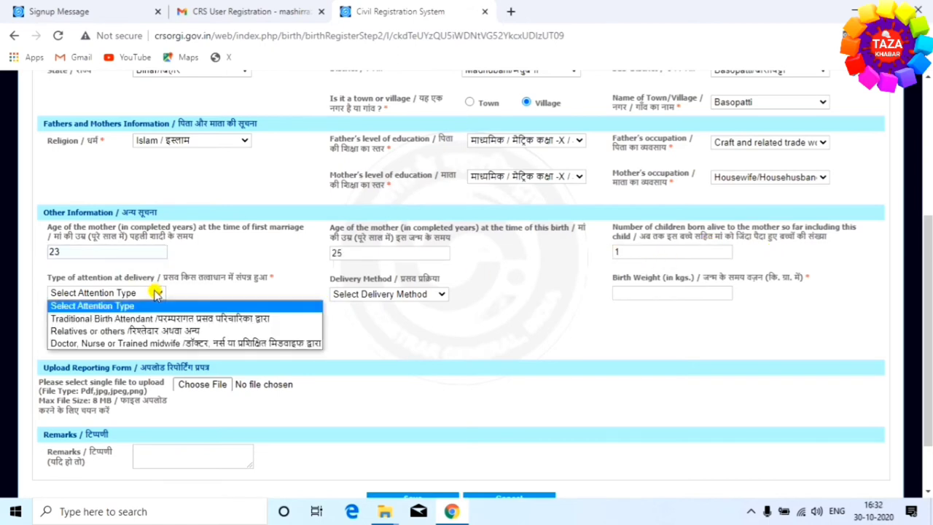
{"action": "left_click", "coordinate": [212, 332]}
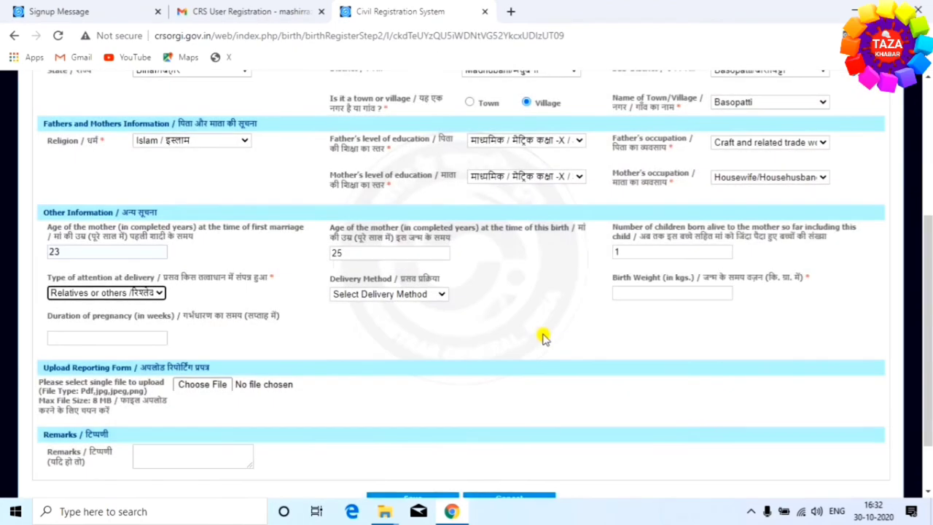
{"action": "left_click", "coordinate": [440, 293]}
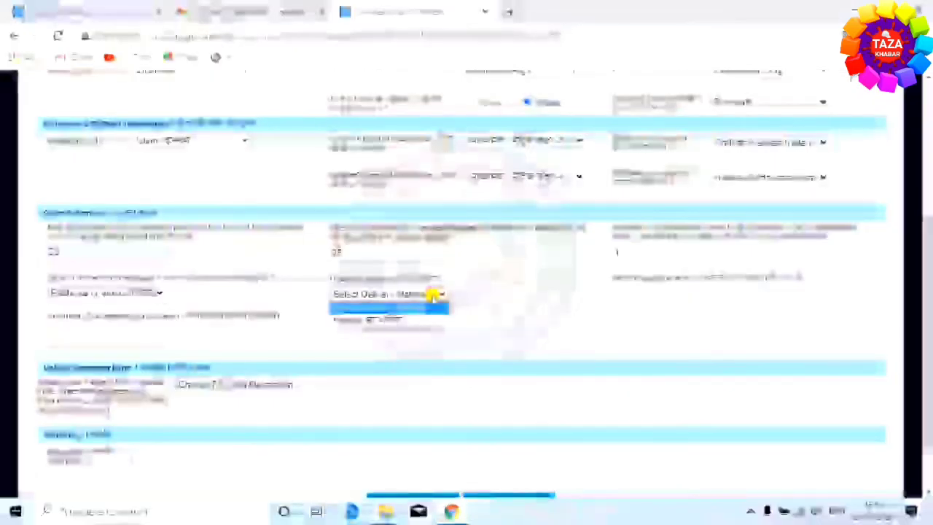
{"action": "left_click", "coordinate": [393, 317]}
{"action": "left_click", "coordinate": [671, 290]}
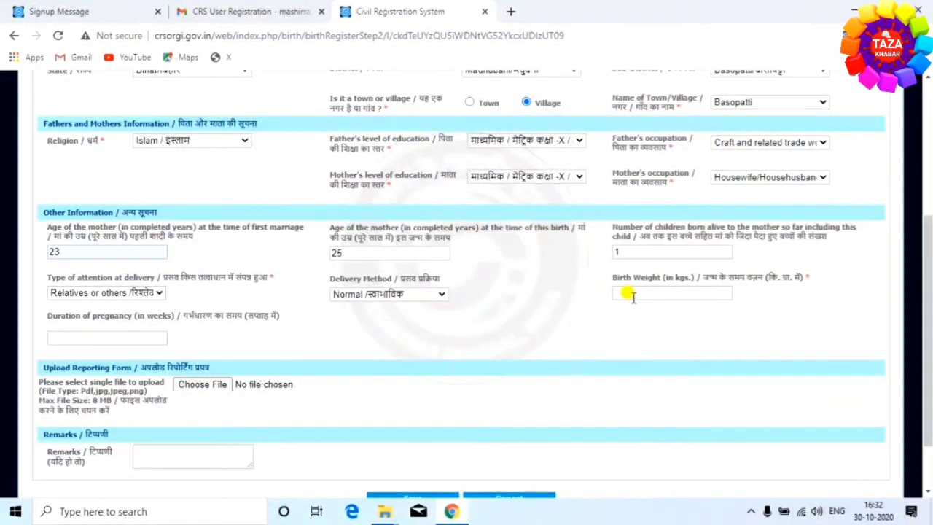
{"action": "type", "text": "2.7"}
{"action": "scroll", "coordinate": [540, 334], "scroll_direction": "down", "scroll_amount": 1}
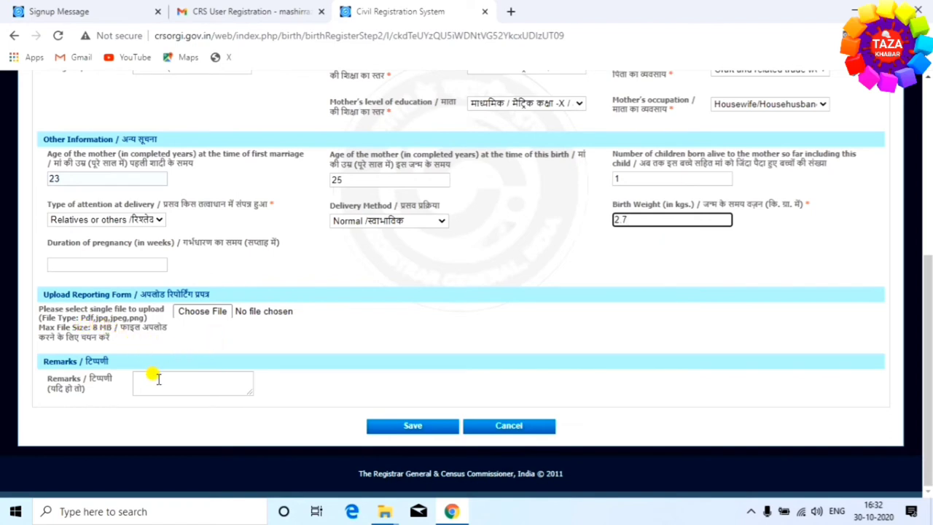
{"action": "left_click", "coordinate": [408, 427]}
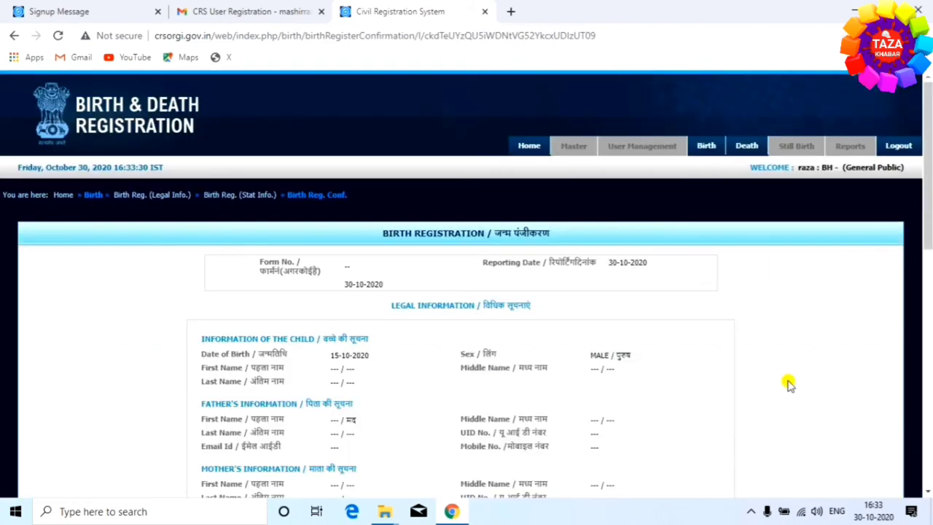
Review the child, parent, address, place-of-birth and informant details on the birth registration confirmation page
{"action": "scroll", "coordinate": [781, 364], "scroll_direction": "down", "scroll_amount": 3}
{"action": "scroll", "coordinate": [784, 288], "scroll_direction": "down", "scroll_amount": 3}
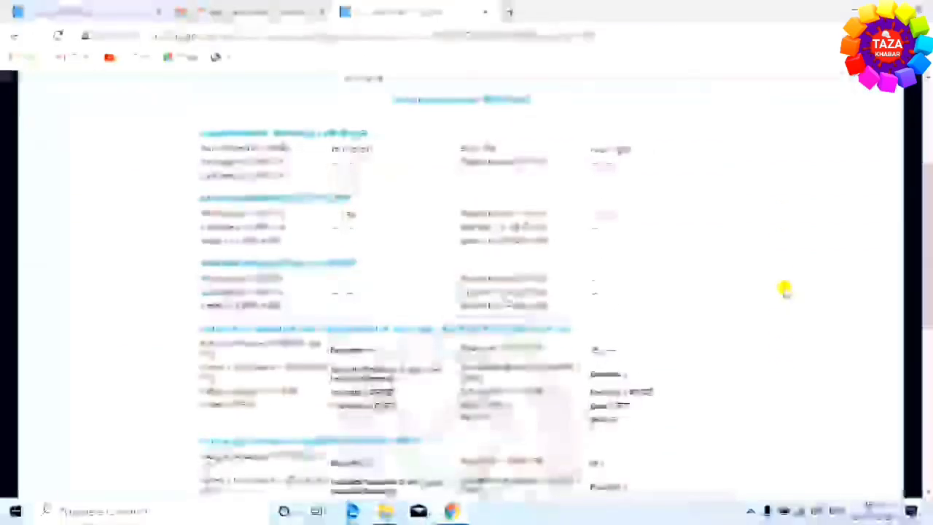
{"action": "scroll", "coordinate": [784, 288], "scroll_direction": "down", "scroll_amount": 5}
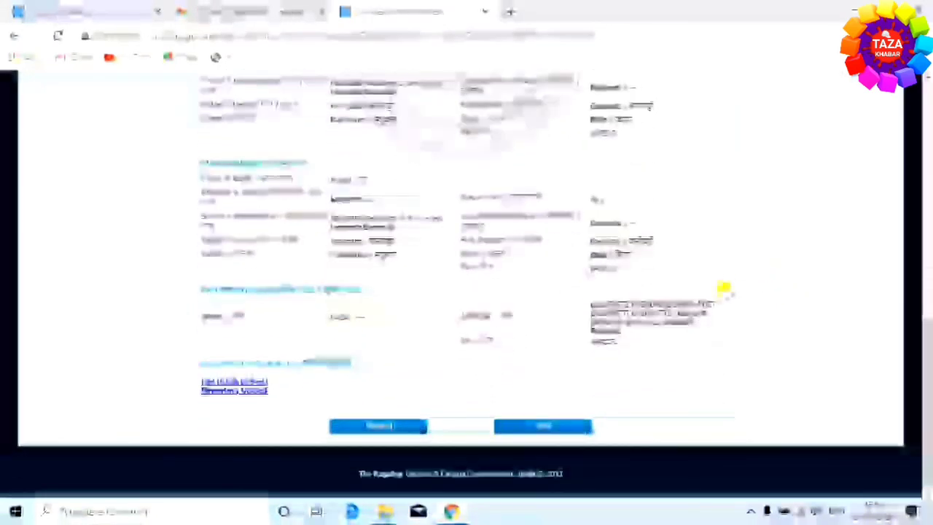
{"action": "scroll", "coordinate": [724, 287], "scroll_direction": "up", "scroll_amount": 5}
{"action": "scroll", "coordinate": [624, 256], "scroll_direction": "down", "scroll_amount": 5}
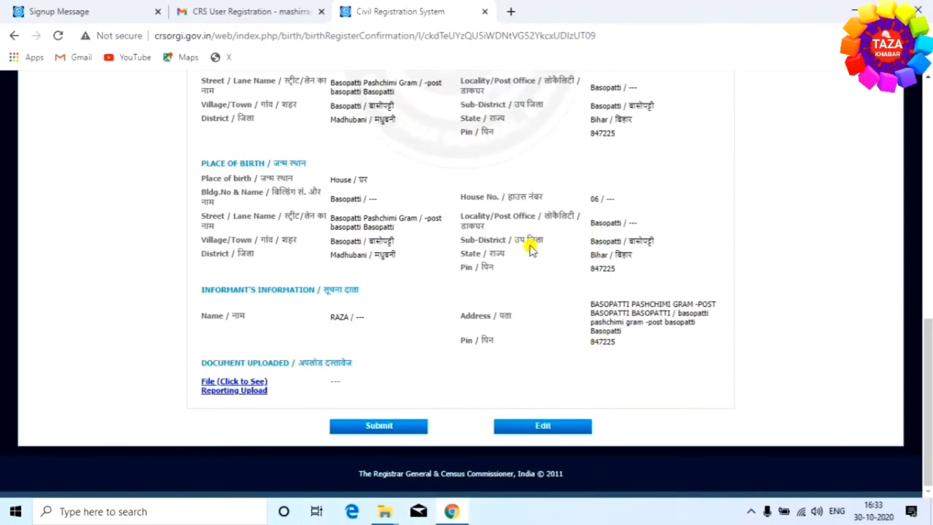
{"action": "scroll", "coordinate": [468, 200], "scroll_direction": "up", "scroll_amount": 10}
{"action": "scroll", "coordinate": [475, 198], "scroll_direction": "down", "scroll_amount": 10}
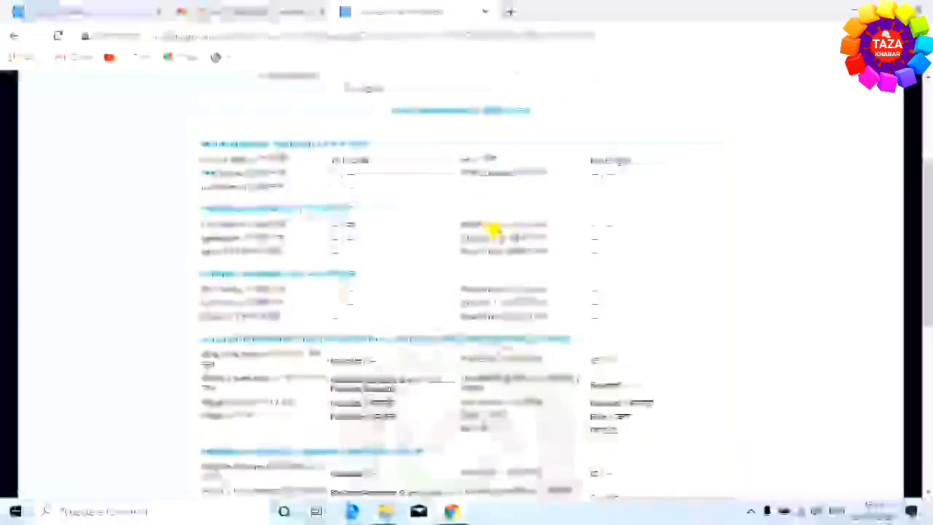
{"action": "scroll", "coordinate": [510, 247], "scroll_direction": "up", "scroll_amount": 5}
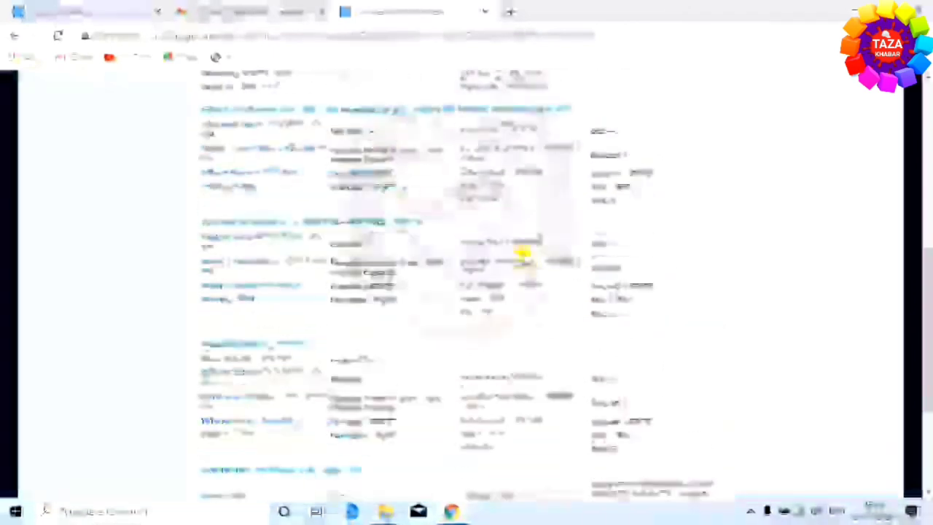
Submit the birth registration application, look through the generated birth report and highlight the reference number above Form No. 1
{"action": "scroll", "coordinate": [517, 250], "scroll_direction": "down", "scroll_amount": 5}
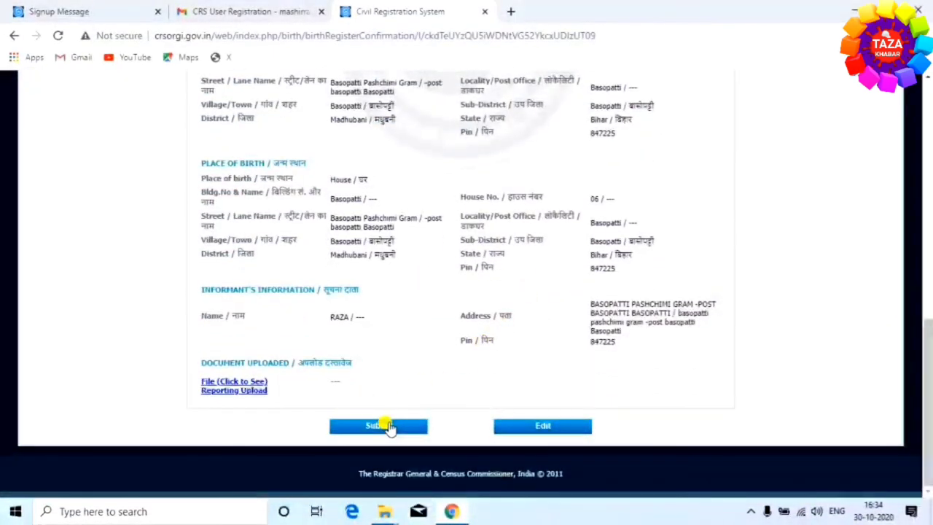
{"action": "left_click", "coordinate": [397, 428]}
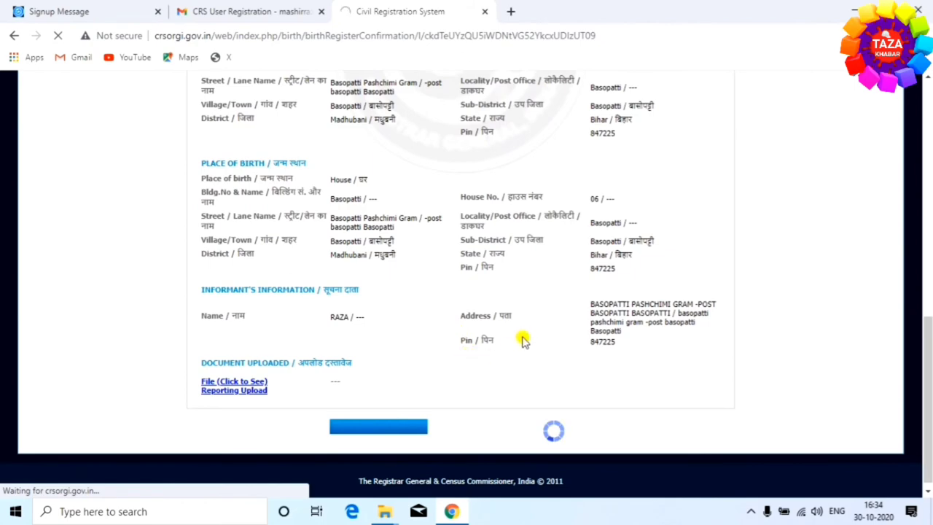
{"action": "scroll", "coordinate": [693, 240], "scroll_direction": "down", "scroll_amount": 5}
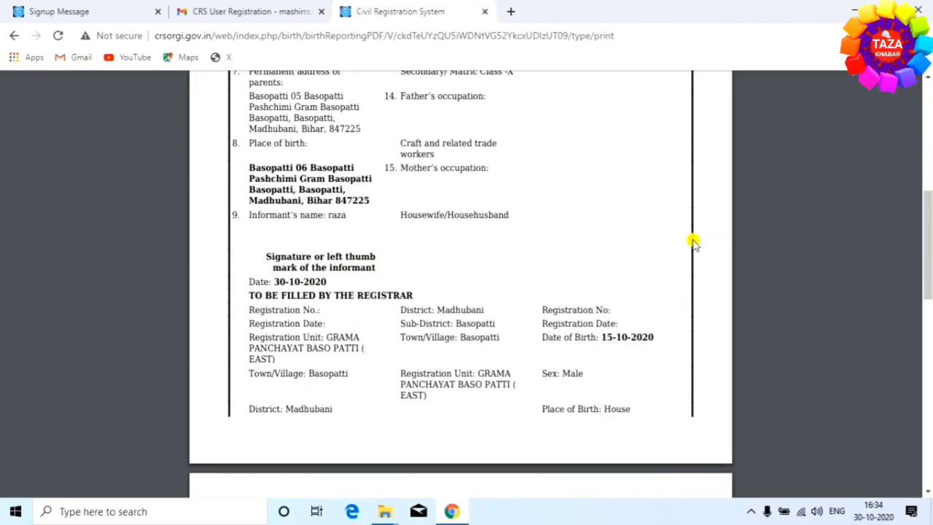
{"action": "scroll", "coordinate": [683, 246], "scroll_direction": "down", "scroll_amount": 5}
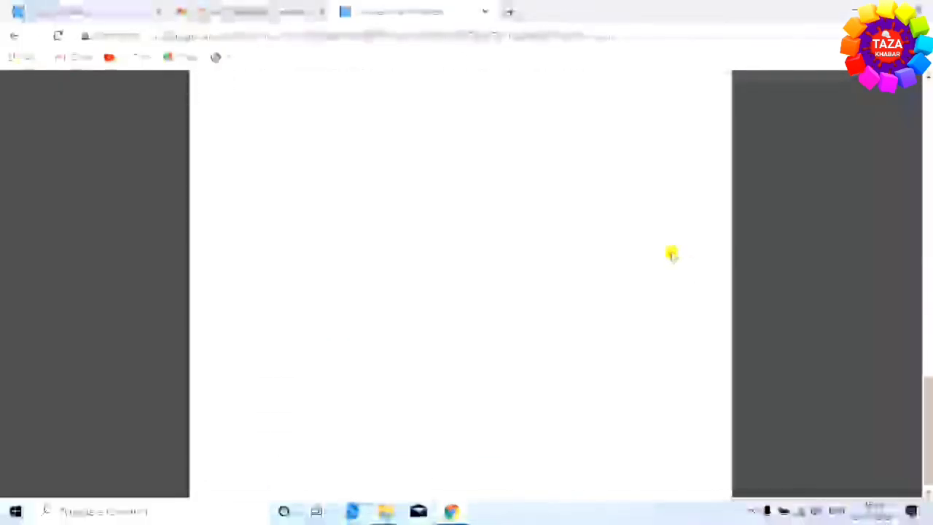
{"action": "scroll", "coordinate": [631, 261], "scroll_direction": "up", "scroll_amount": 10}
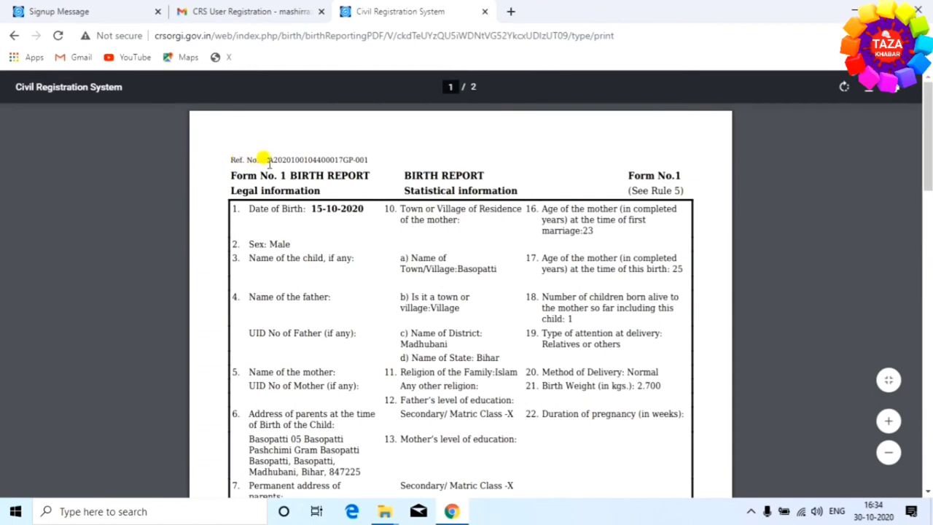
{"action": "left_click_drag", "start_coordinate": [262, 159], "coordinate": [379, 160]}
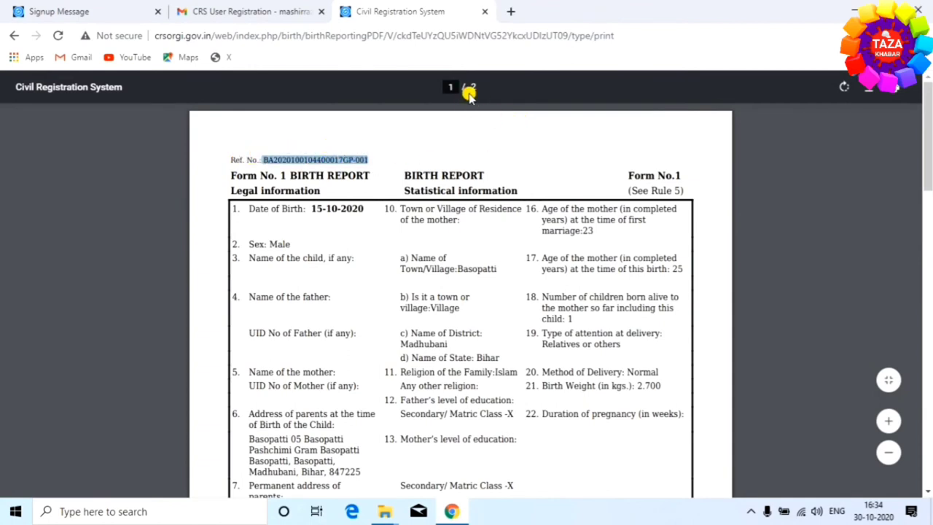
Save the birth report PDF to the Desktop as bc and read the note about forwarding the signed form on its second page
{"action": "left_click", "coordinate": [867, 90]}
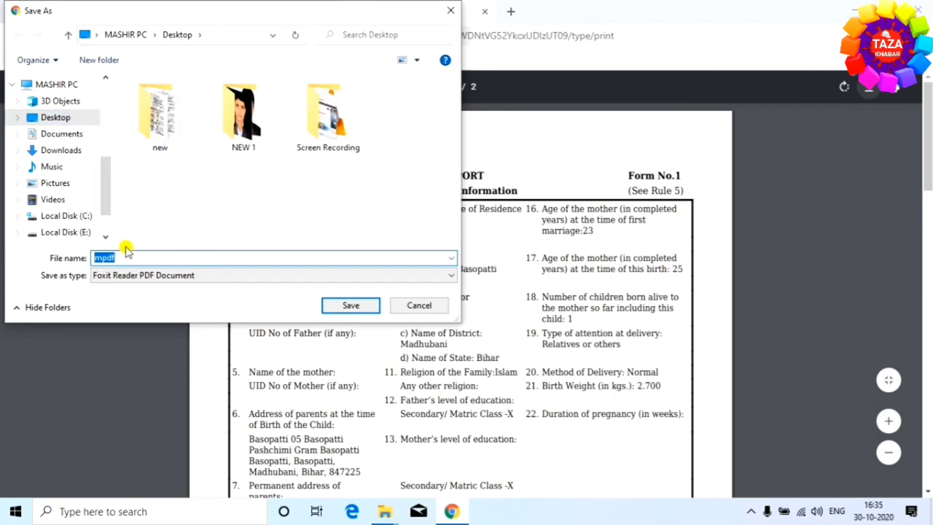
{"action": "left_click", "coordinate": [65, 122]}
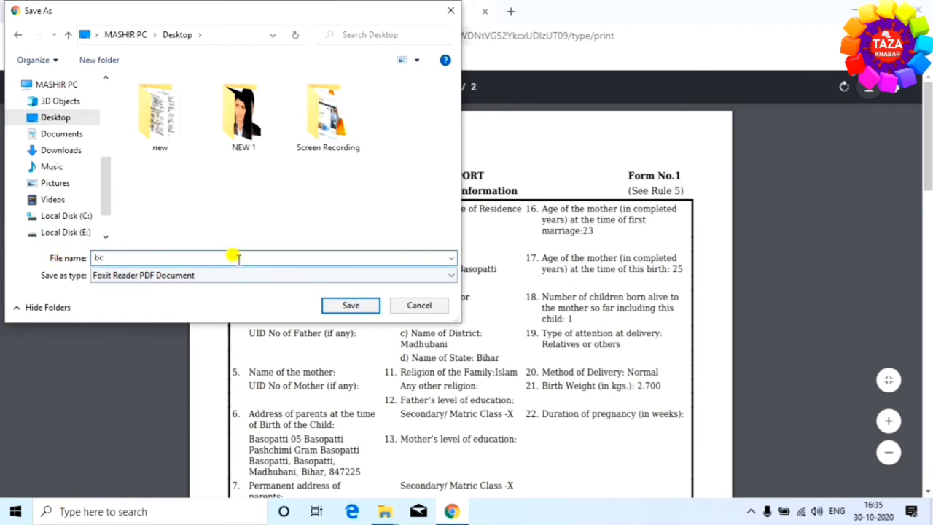
{"action": "left_click", "coordinate": [349, 306]}
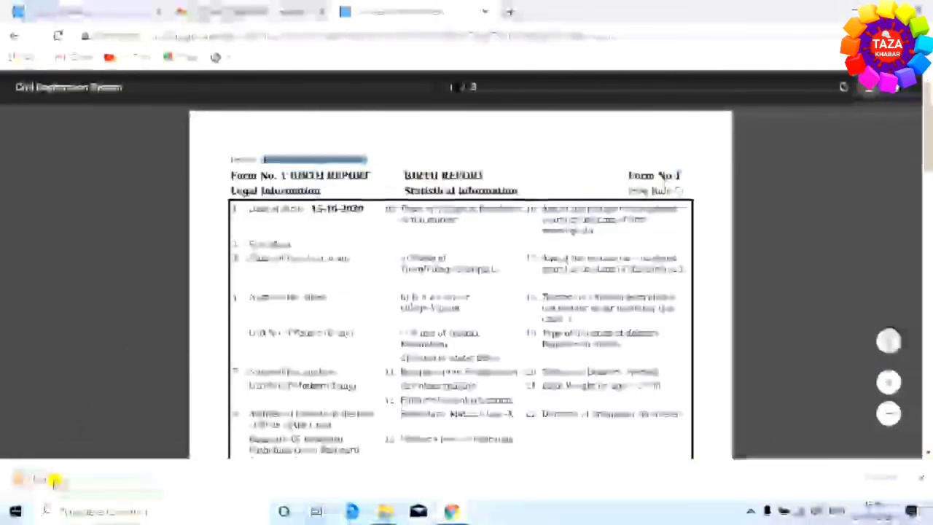
{"action": "scroll", "coordinate": [746, 261], "scroll_direction": "down", "scroll_amount": 10}
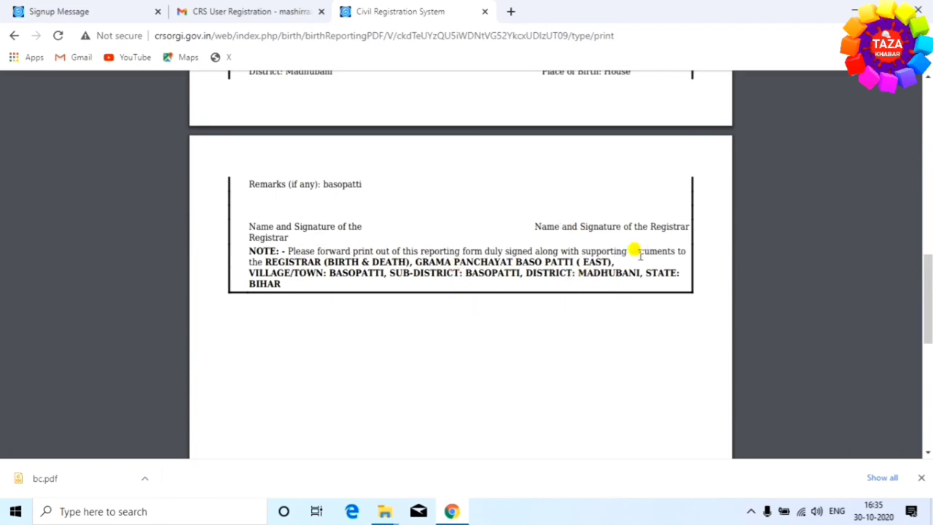
{"action": "scroll", "coordinate": [689, 306], "scroll_direction": "up", "scroll_amount": 15}
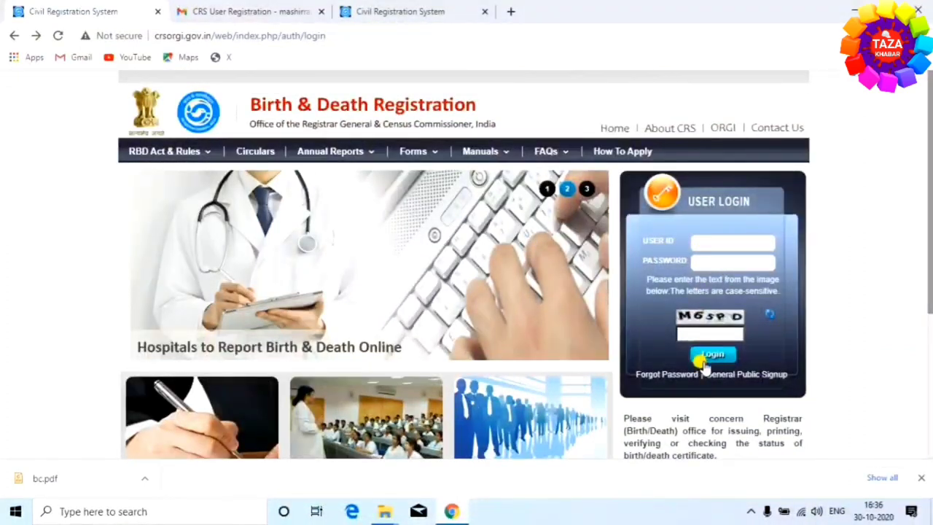
Log in to the Birth & Death Registration portal and open the list of birth applications under submission
{"action": "left_click", "coordinate": [713, 355]}
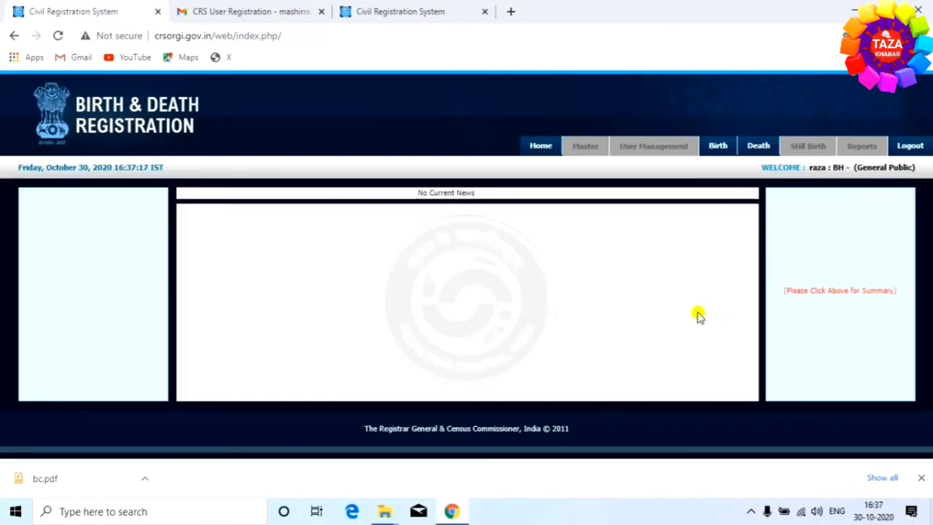
{"action": "mouse_move", "coordinate": [714, 149]}
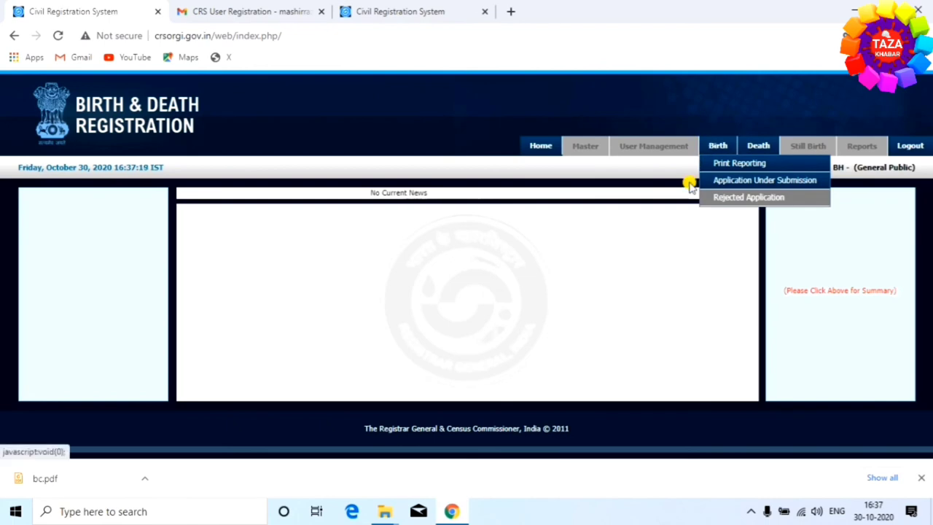
{"action": "left_click", "coordinate": [762, 182]}
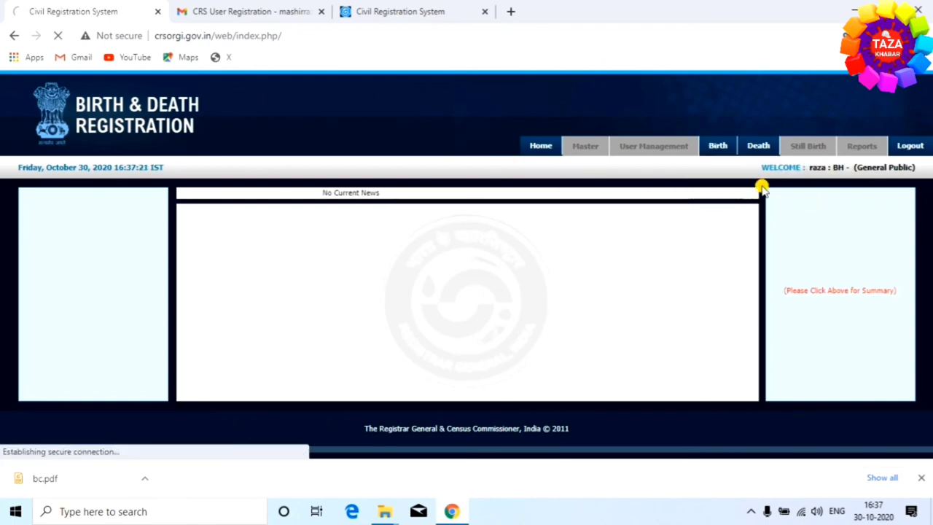
{"action": "scroll", "coordinate": [614, 296], "scroll_direction": "down", "scroll_amount": 2}
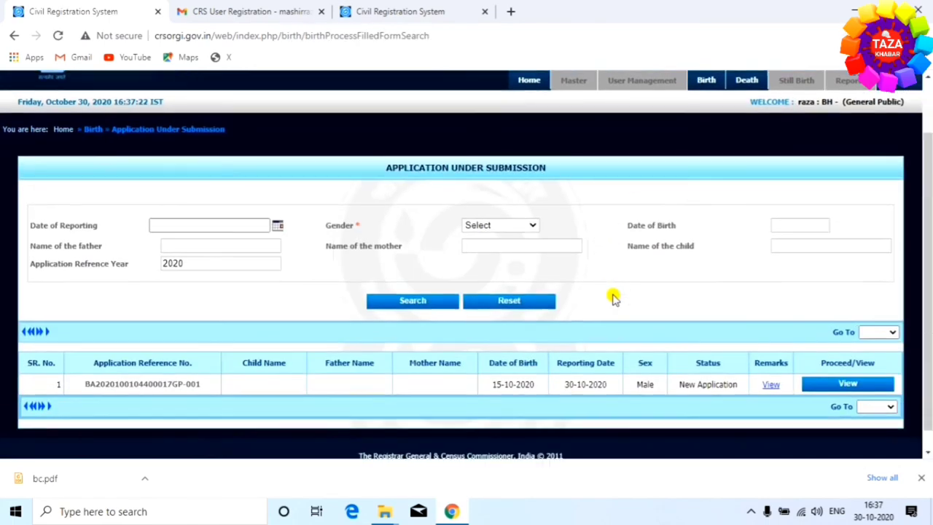